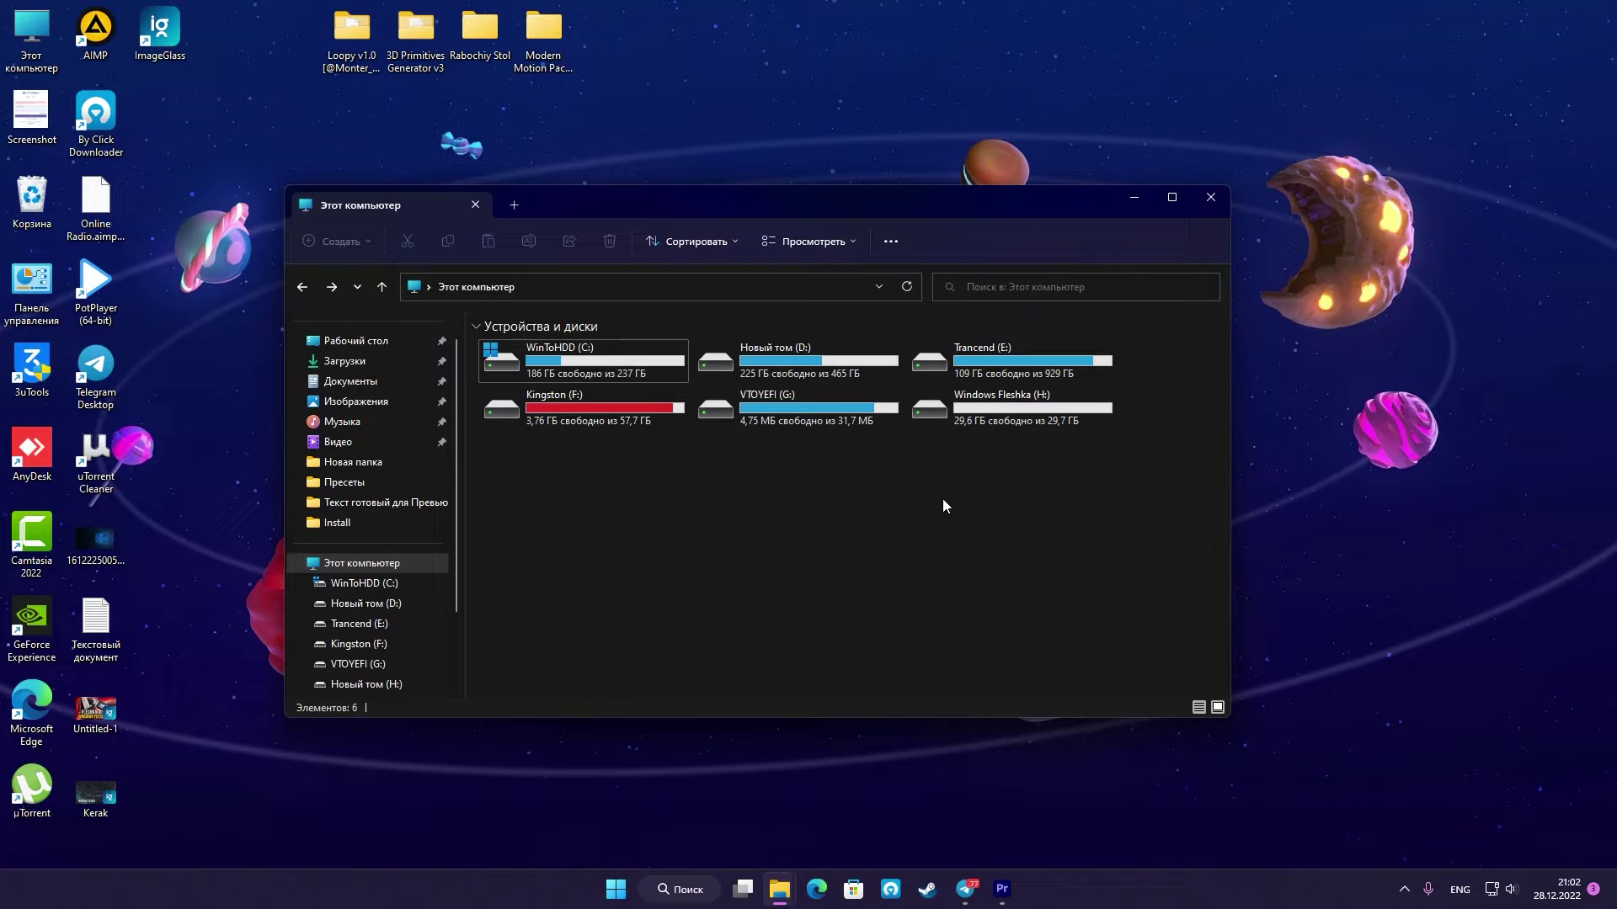
# Inspect the contents of the Kingston (F:) and Windows Fleshka (H:) drives, returning to This PC after each.
pyautogui.doubleClick(628, 422)
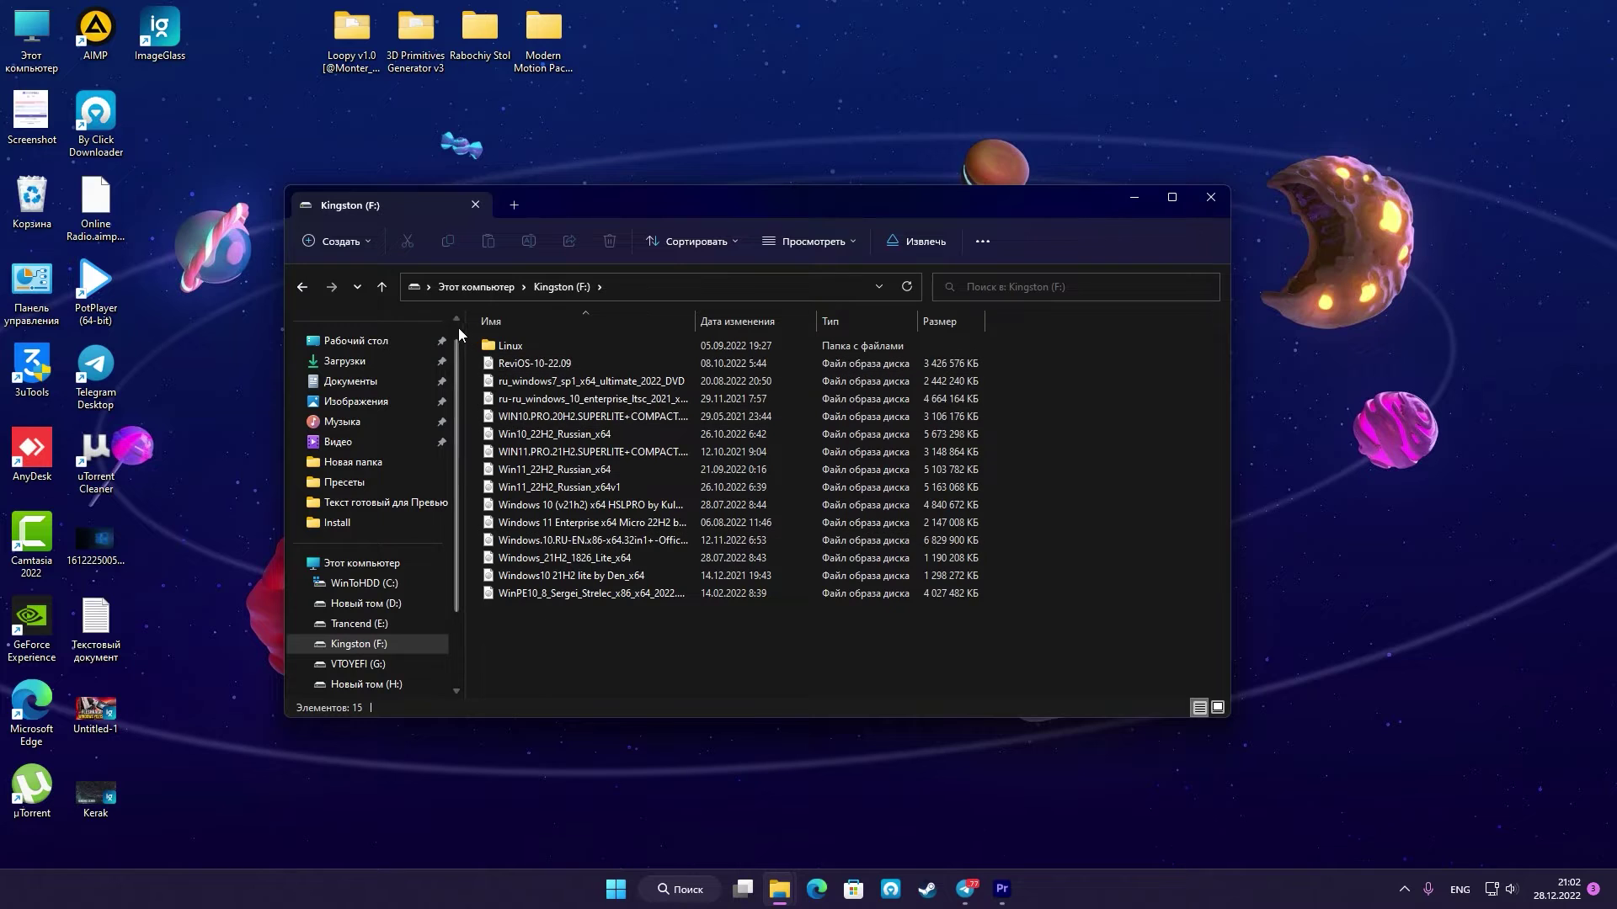
pyautogui.click(303, 288)
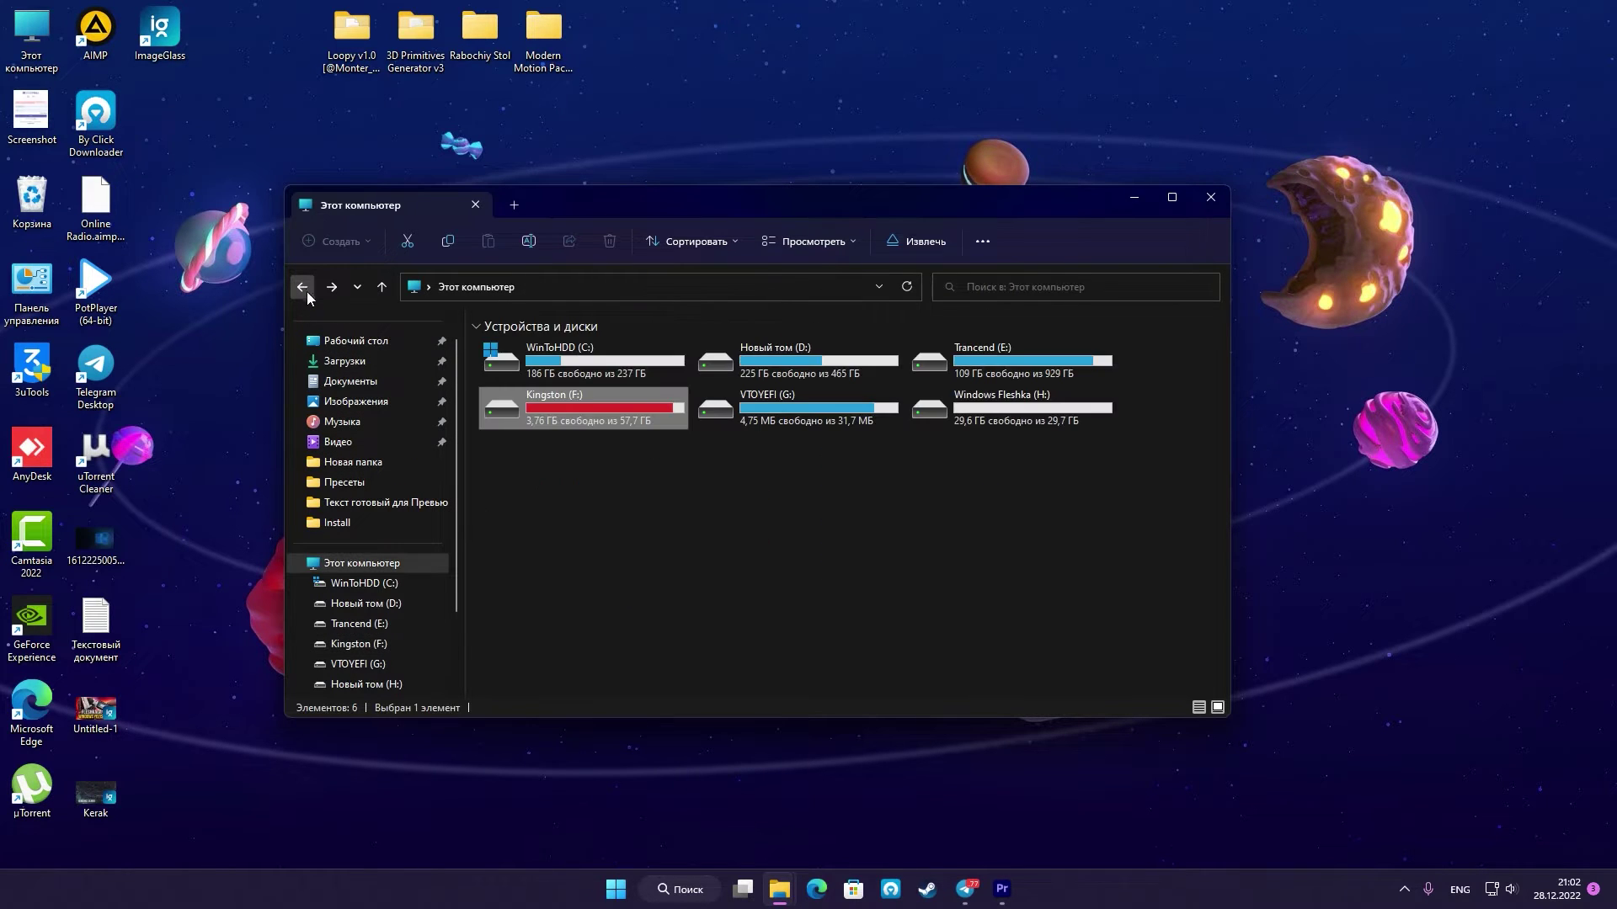
pyautogui.click(812, 566)
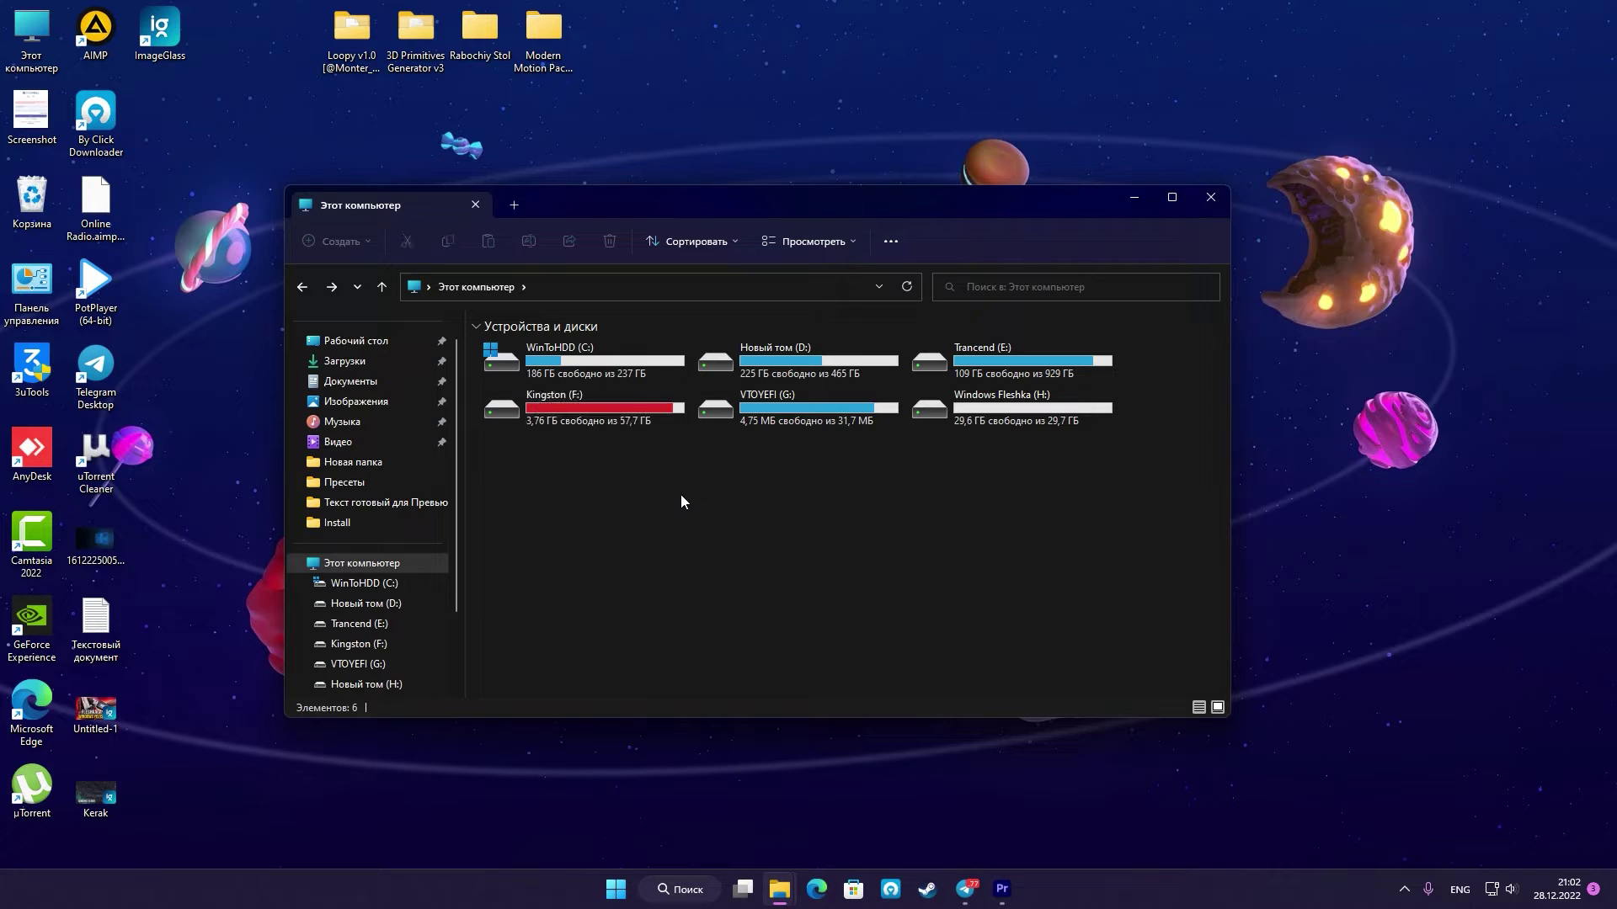
pyautogui.click(997, 416)
pyautogui.doubleClick(997, 416)
pyautogui.click(302, 286)
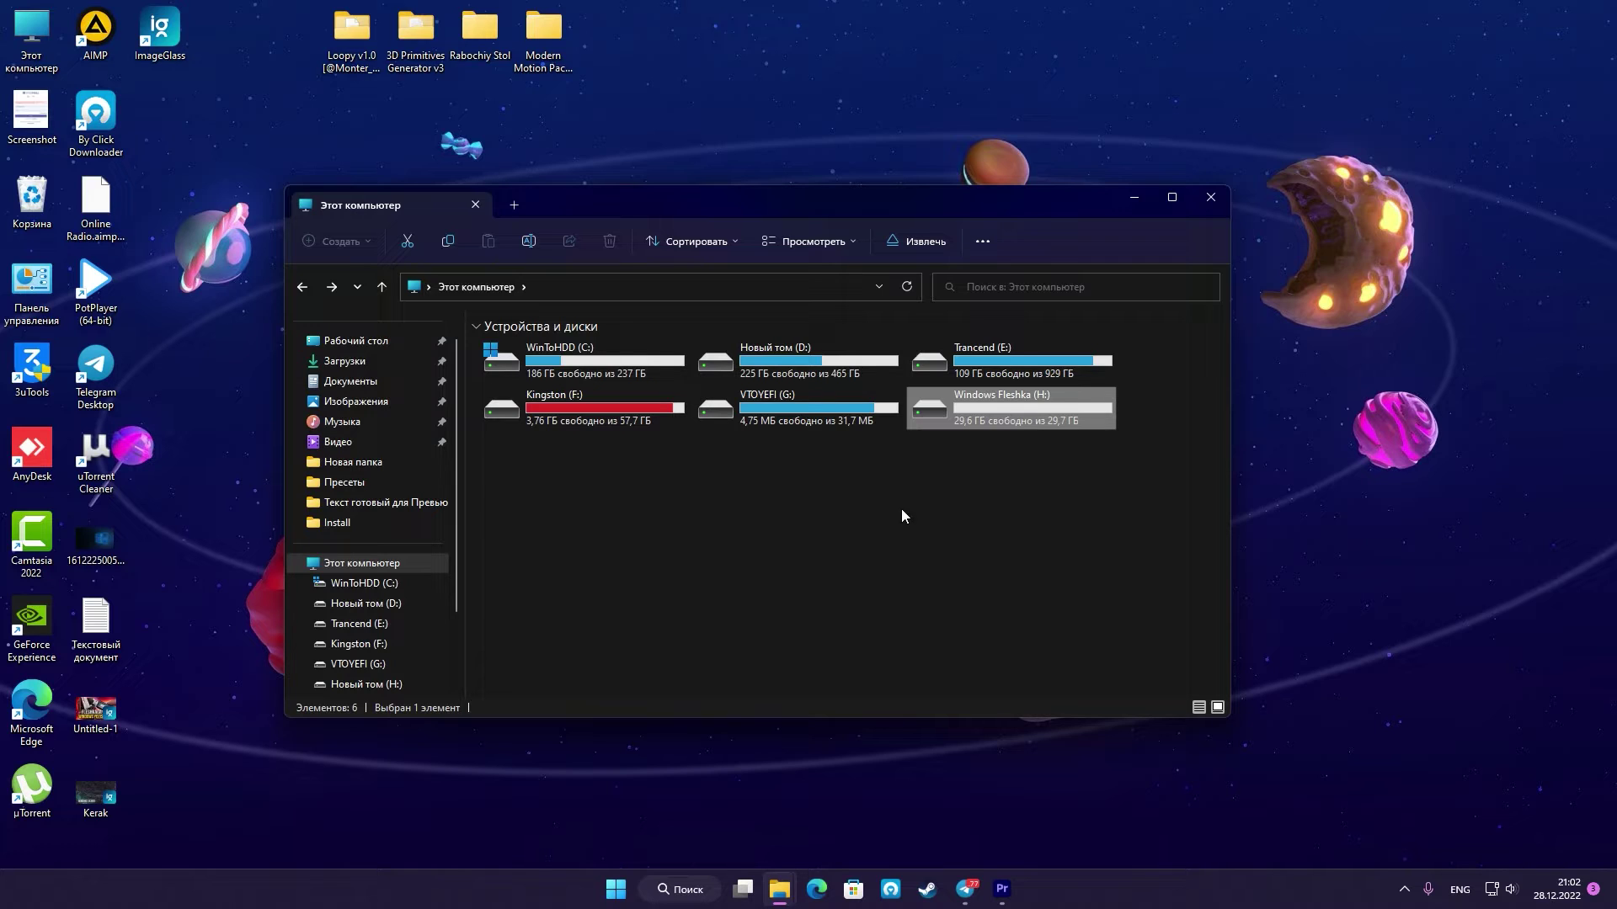
pyautogui.click(745, 532)
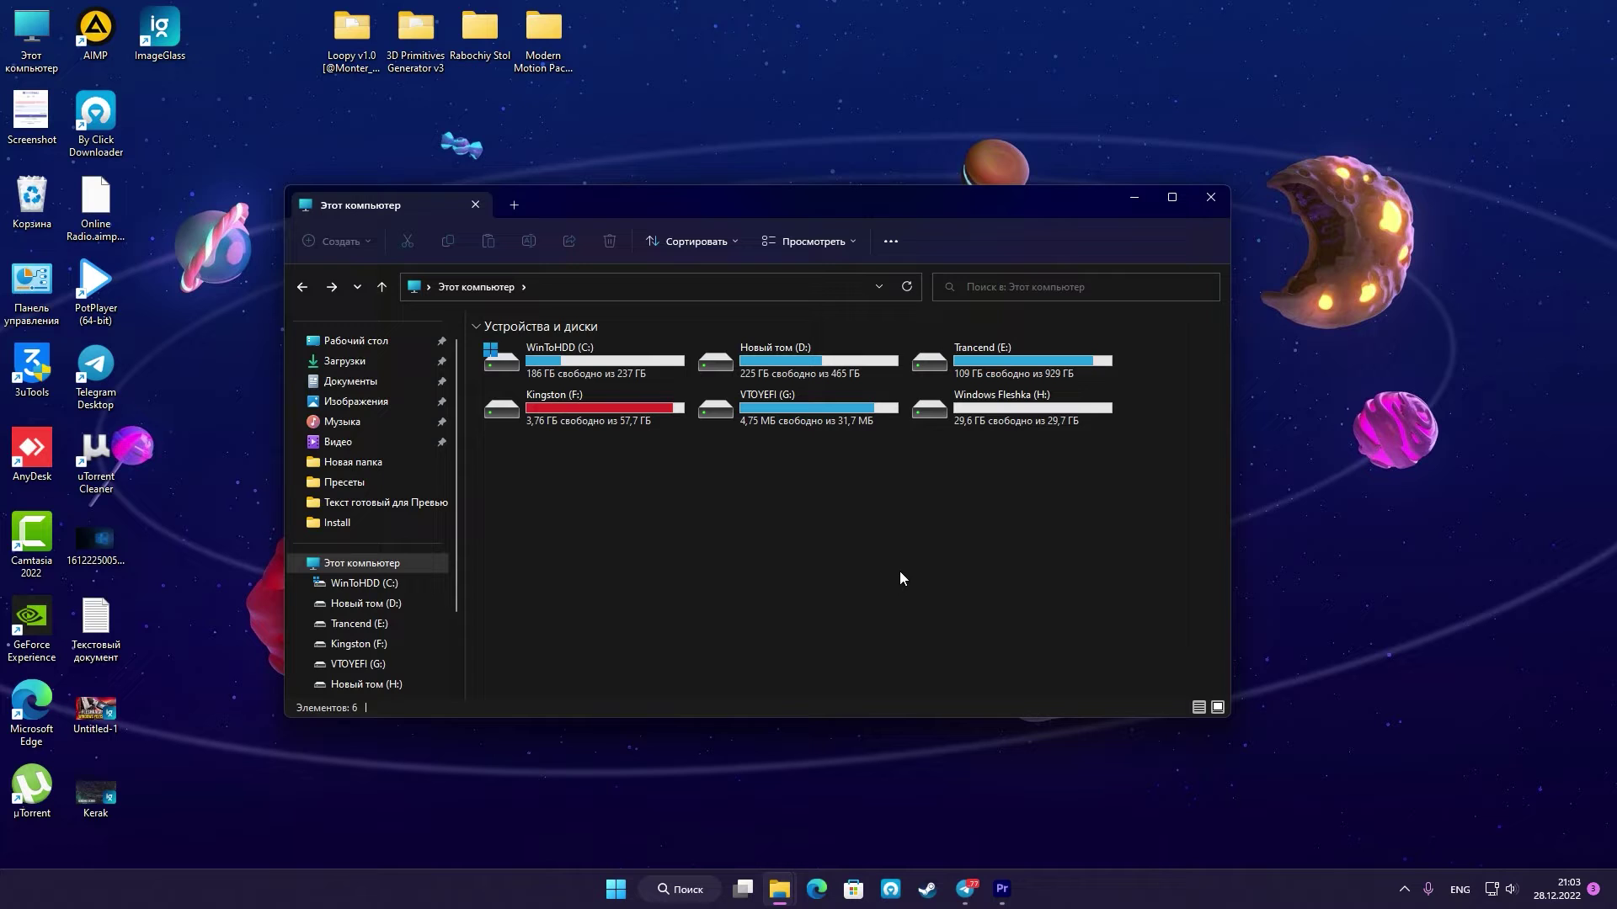
pyautogui.click(965, 888)
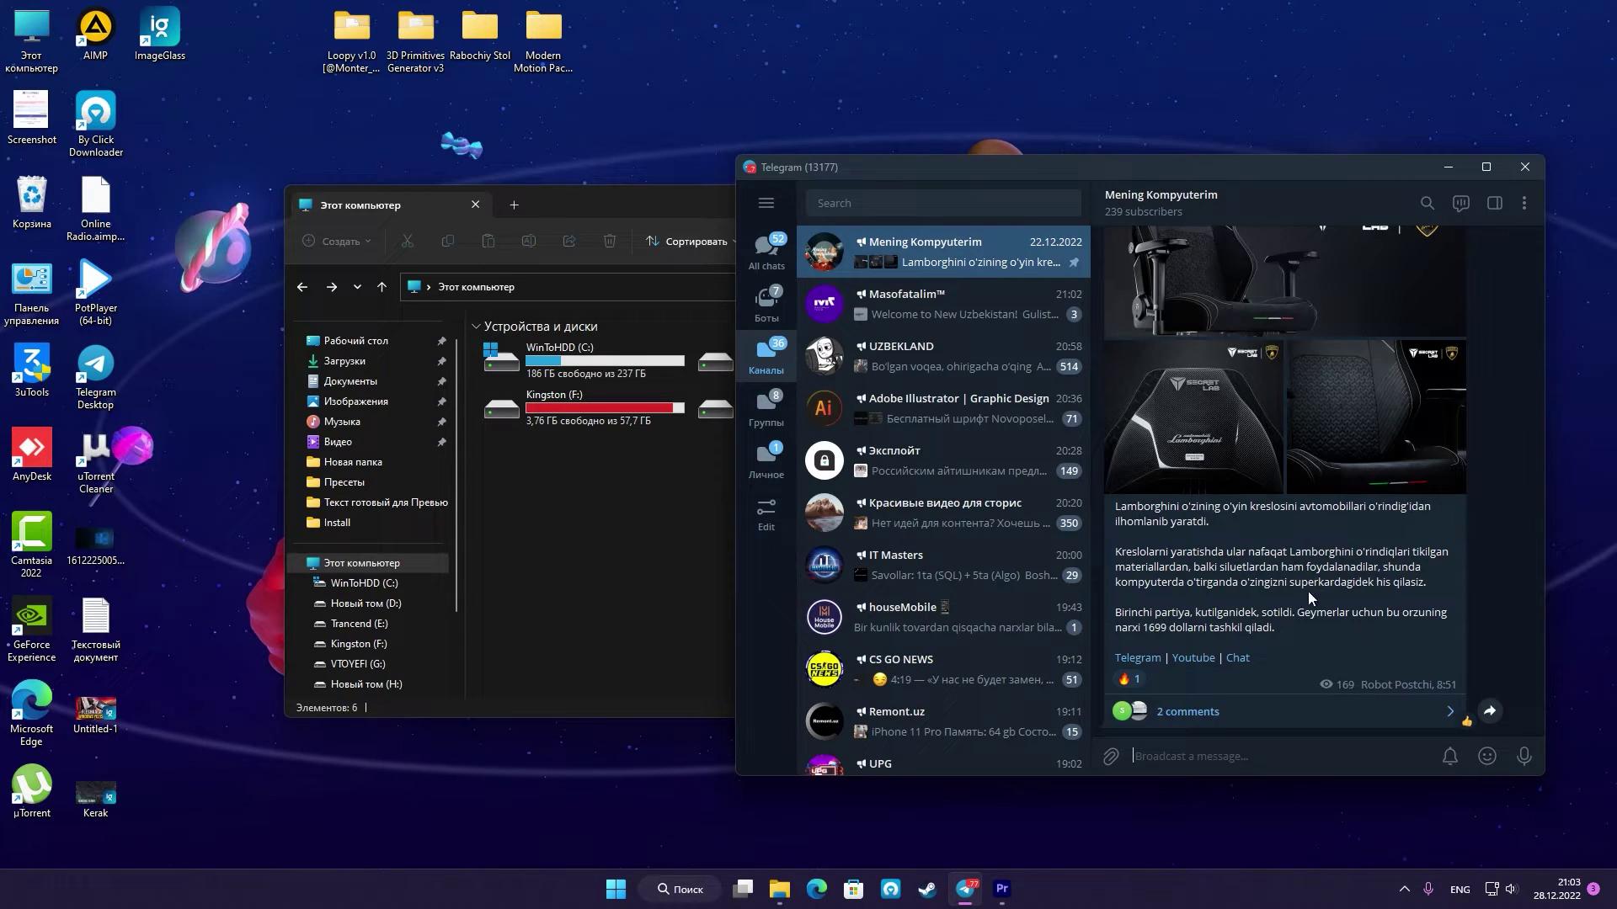
pyautogui.click(1447, 166)
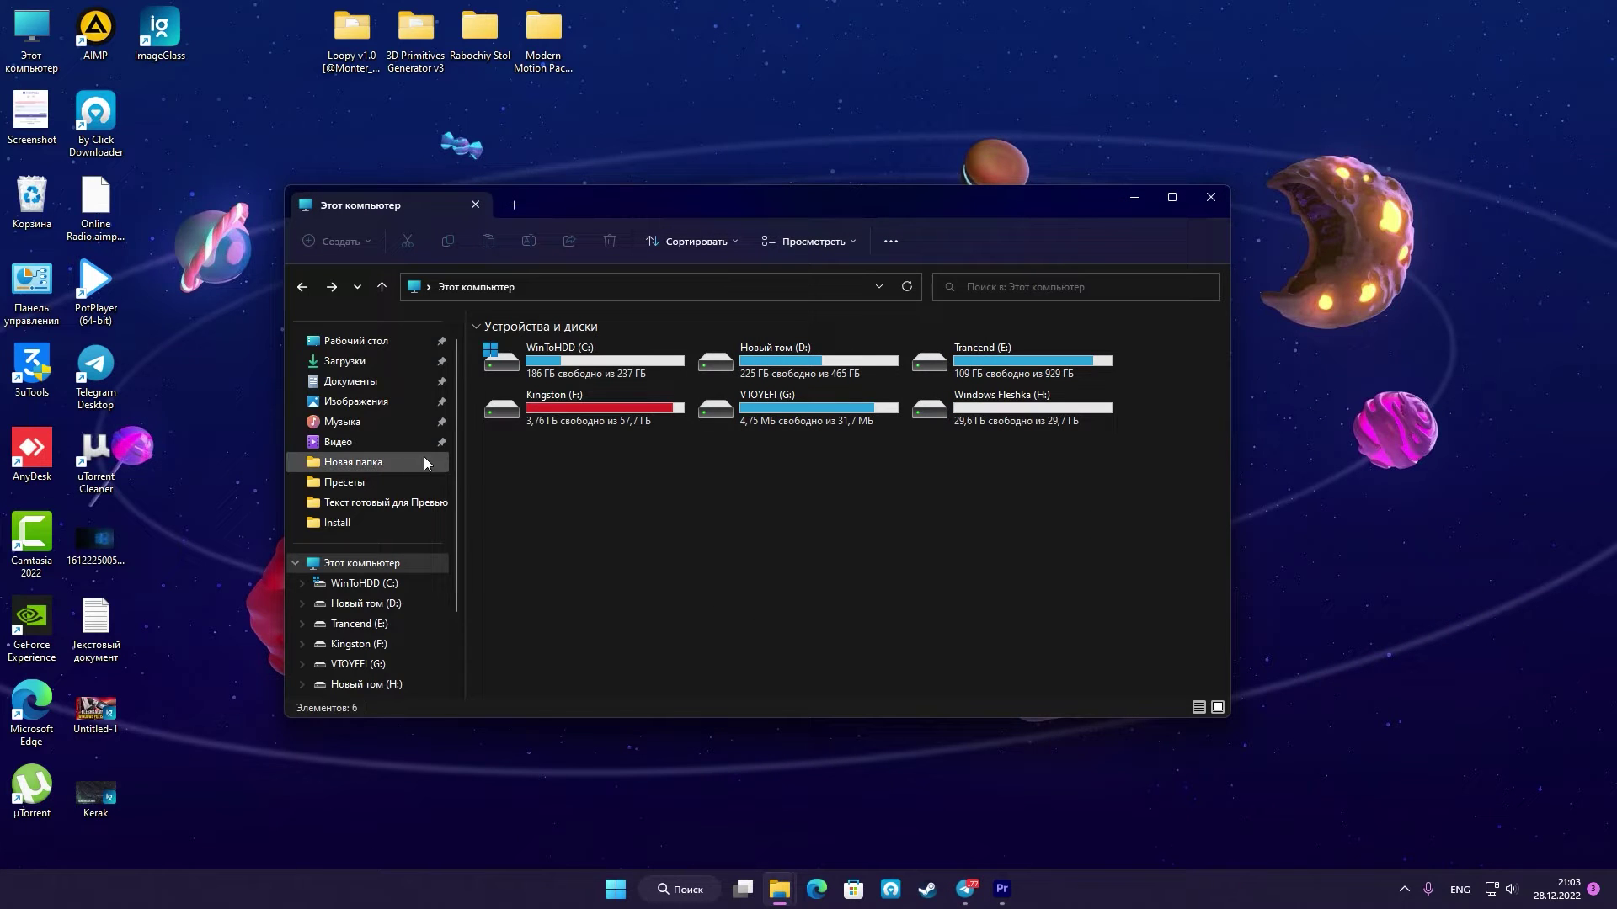
# Open the ventoy-1.0.86 folder in Downloads, remove its file grouping and sort the contents by name.
pyautogui.click(360, 366)
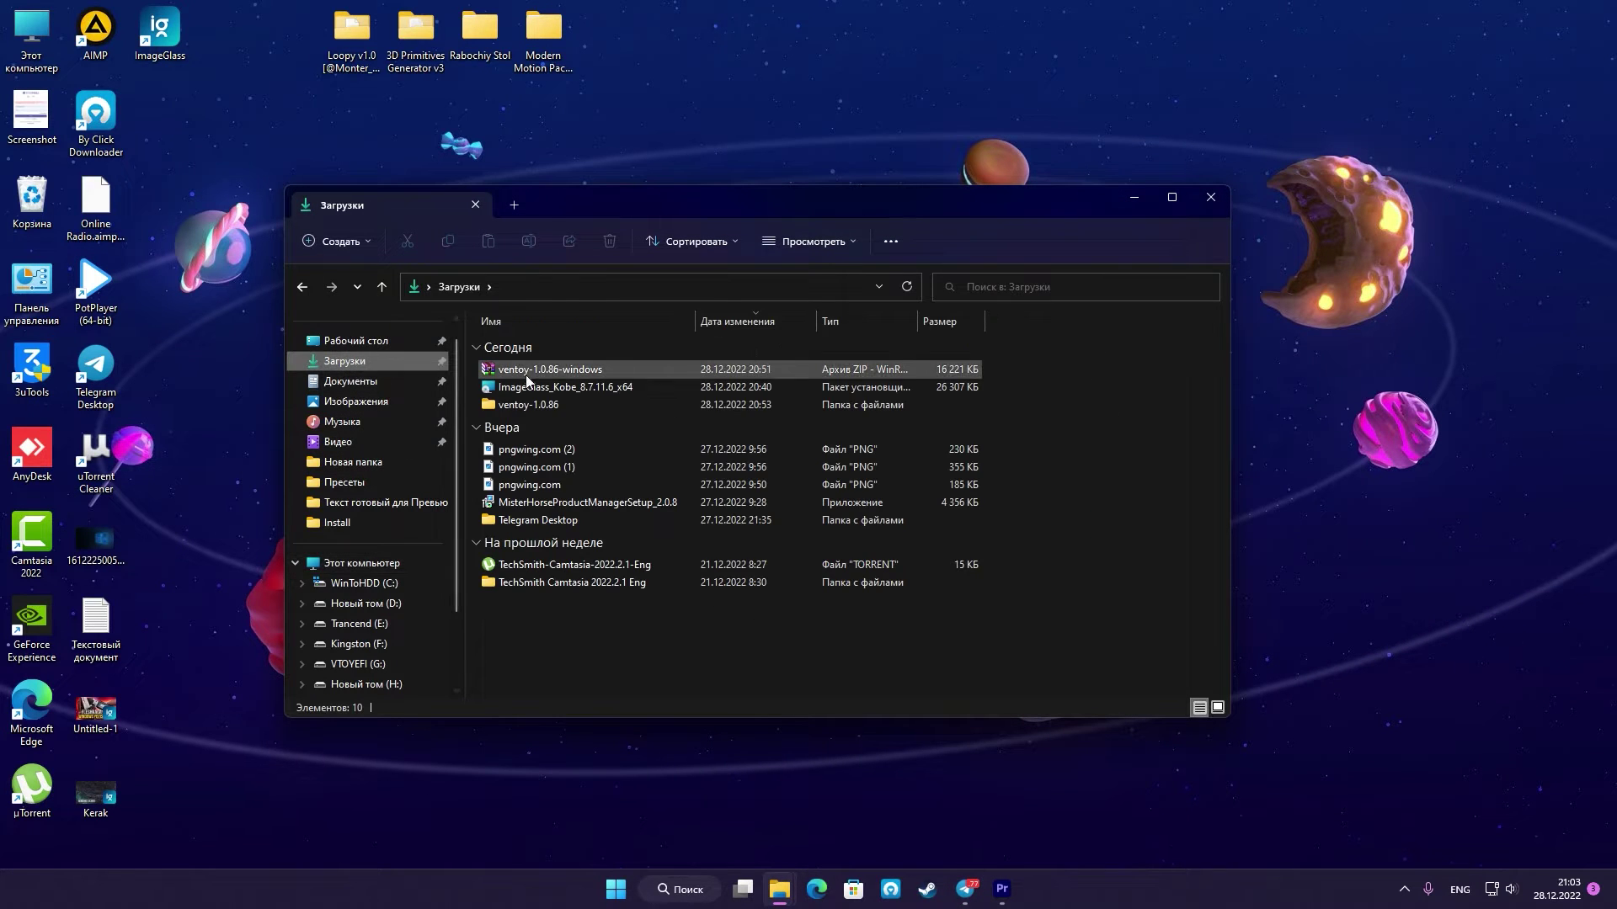
pyautogui.doubleClick(559, 408)
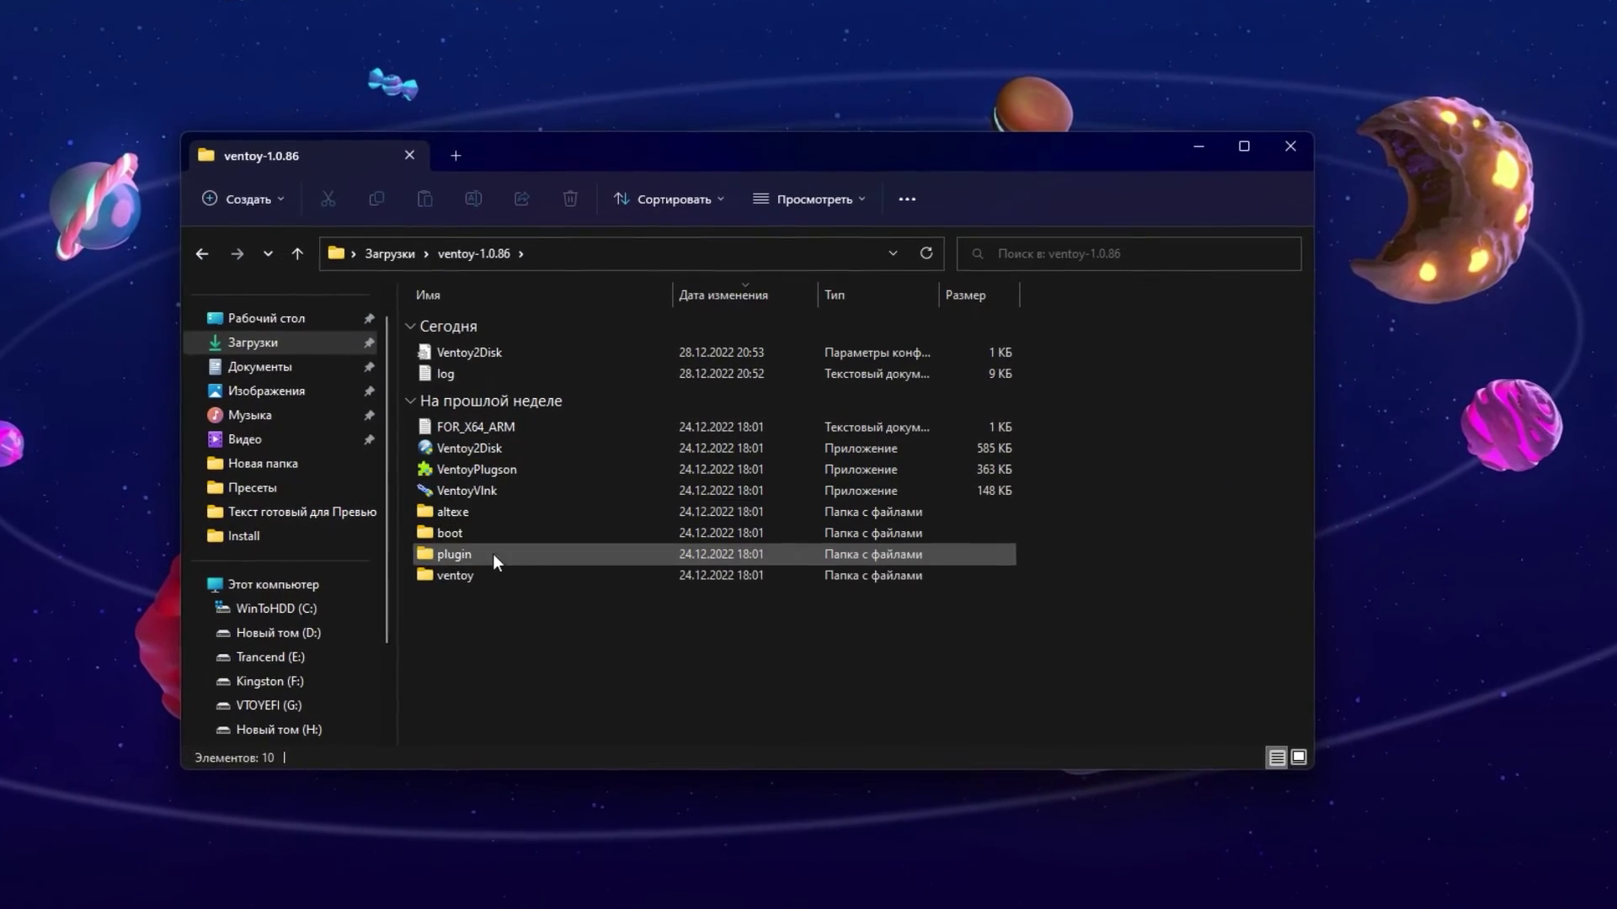
pyautogui.rightClick(584, 645)
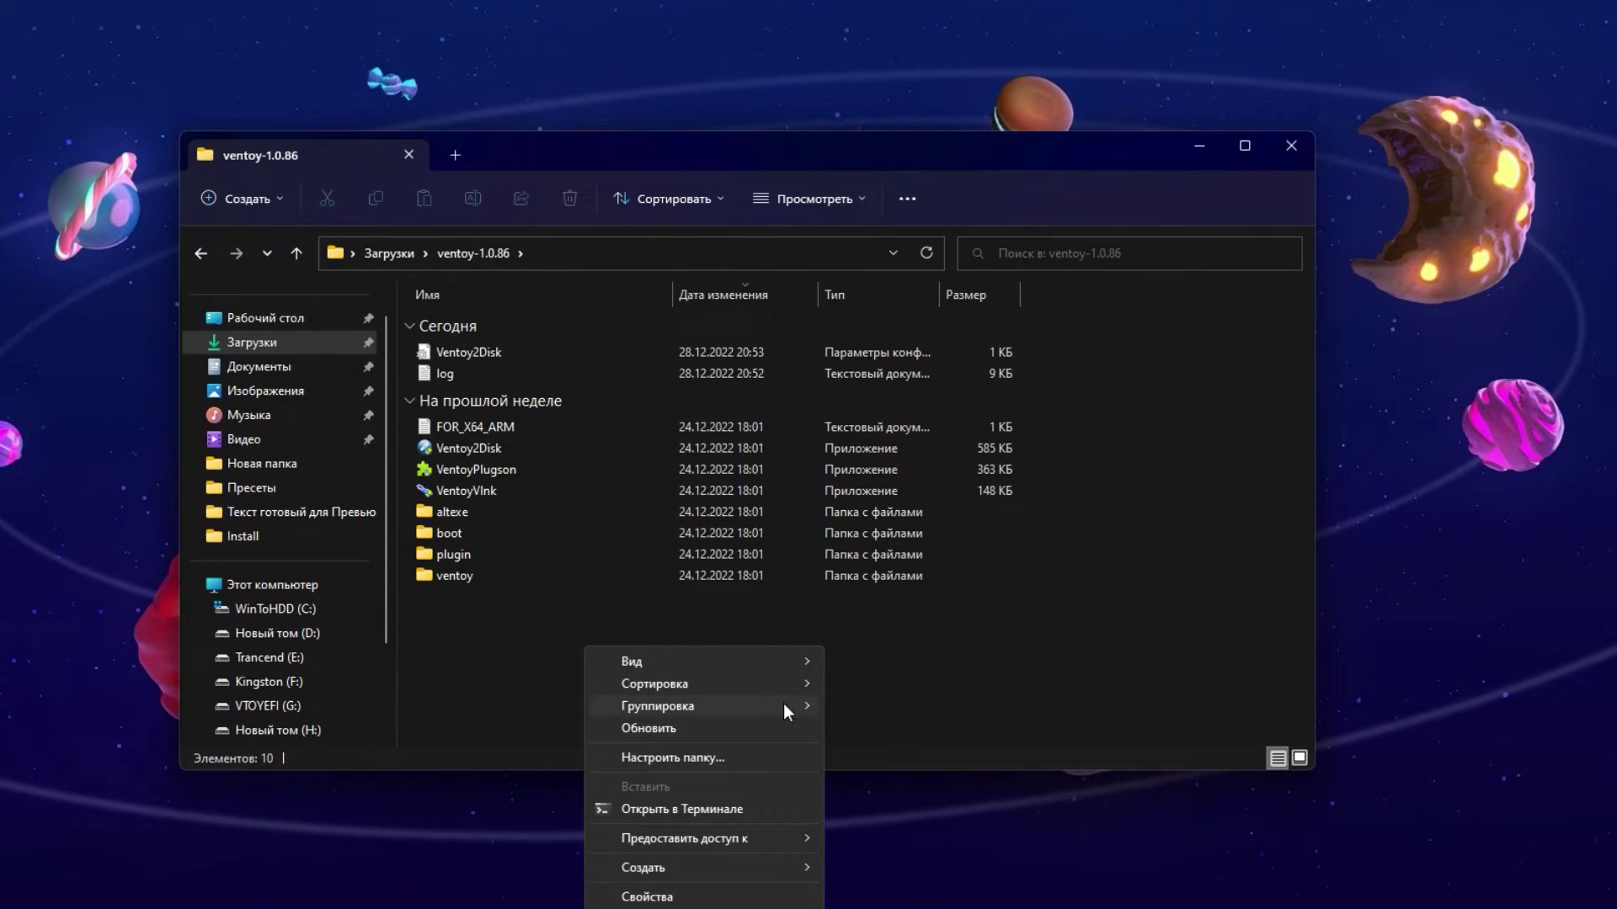
pyautogui.moveTo(807, 702)
pyautogui.click(891, 793)
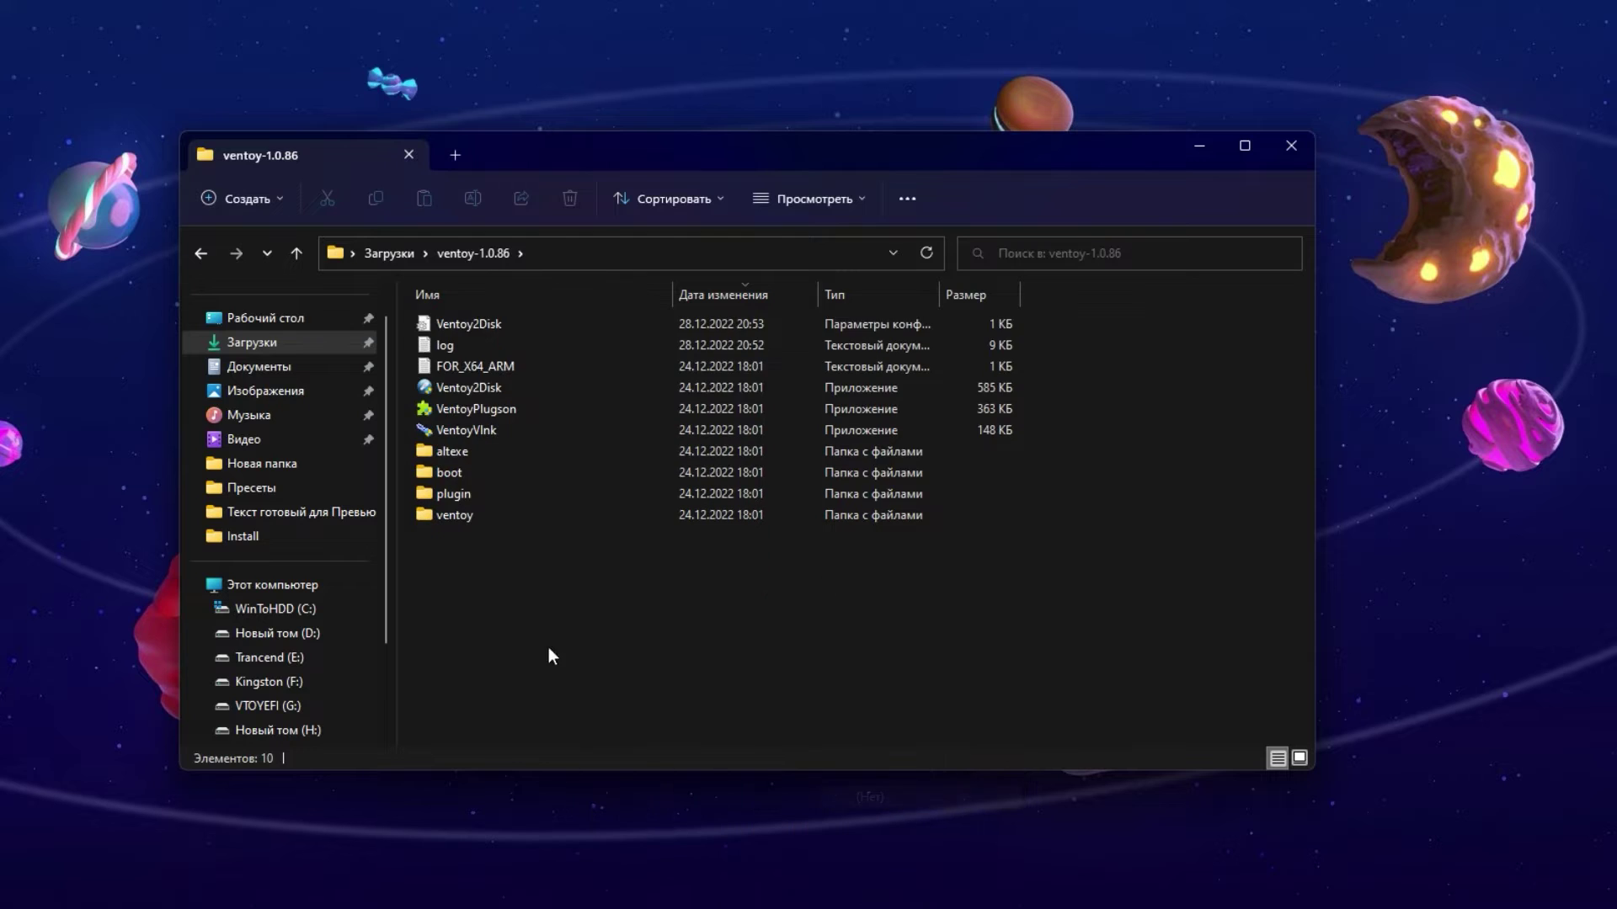
pyautogui.click(485, 297)
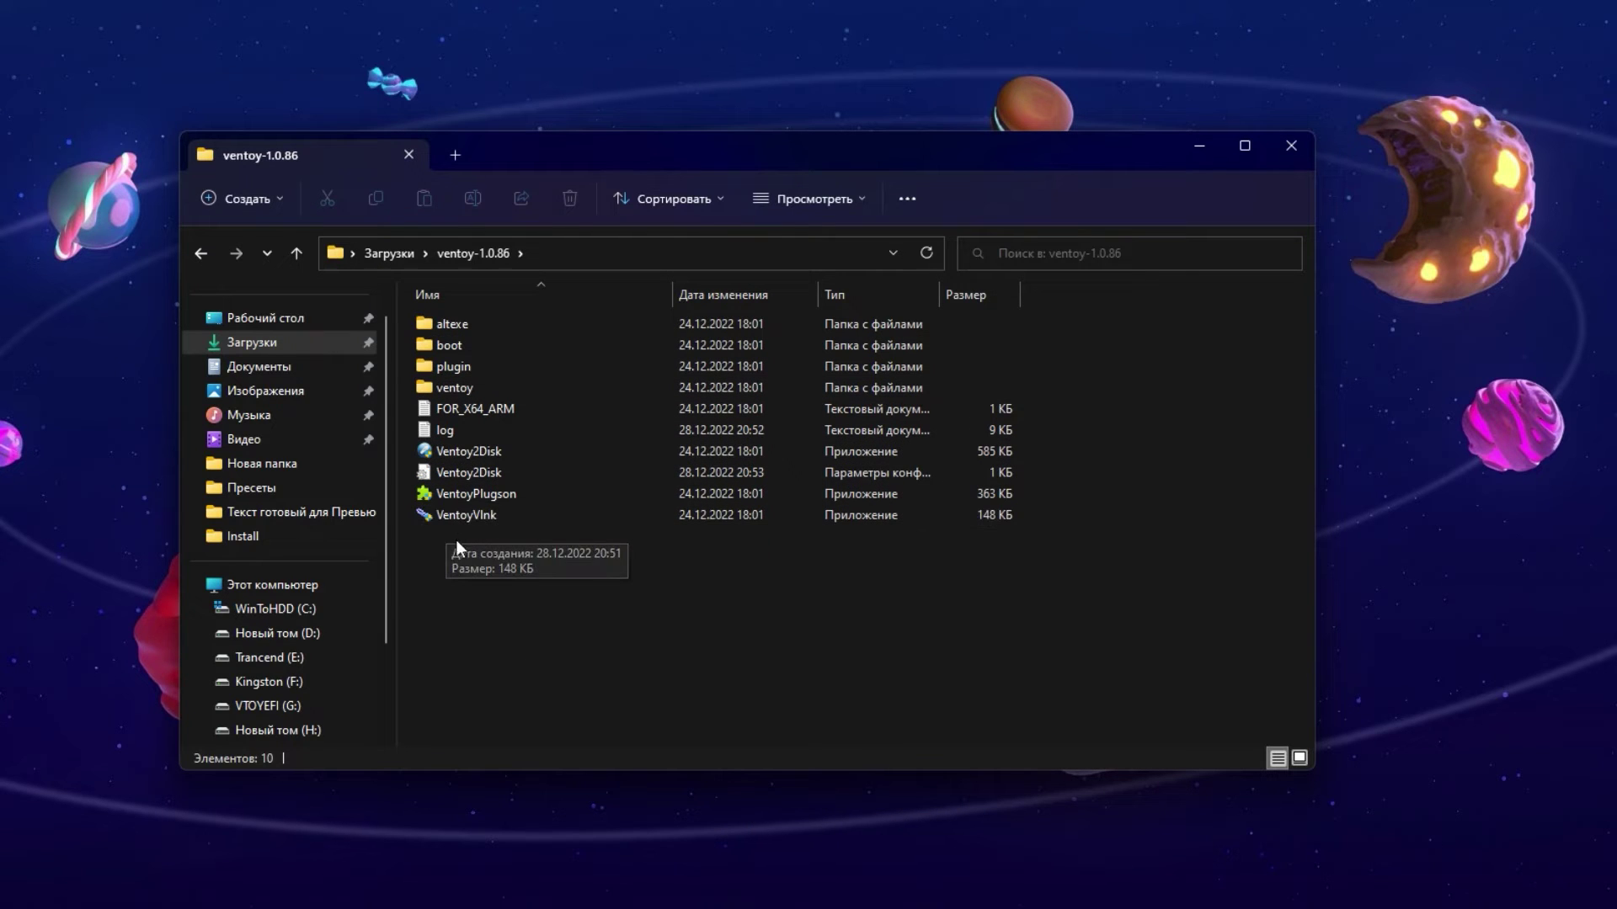
# Launch the Ventoy2Disk application and select H: [32GB] Generic STORAGE DEVICE as the target device.
pyautogui.doubleClick(490, 455)
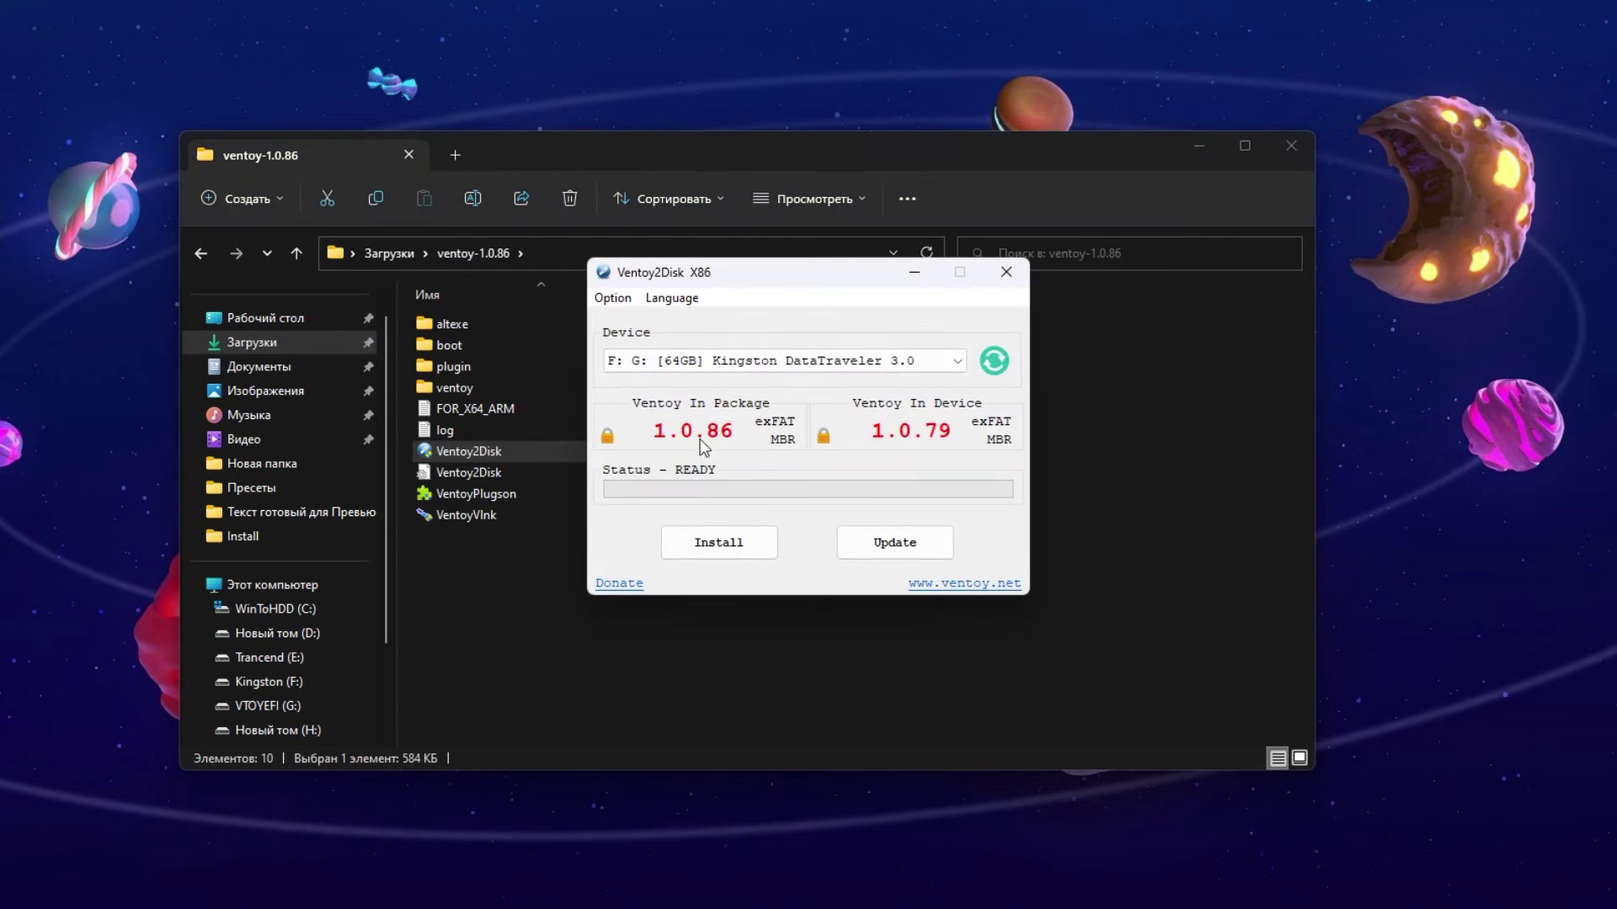
pyautogui.click(831, 368)
pyautogui.click(785, 372)
pyautogui.click(875, 364)
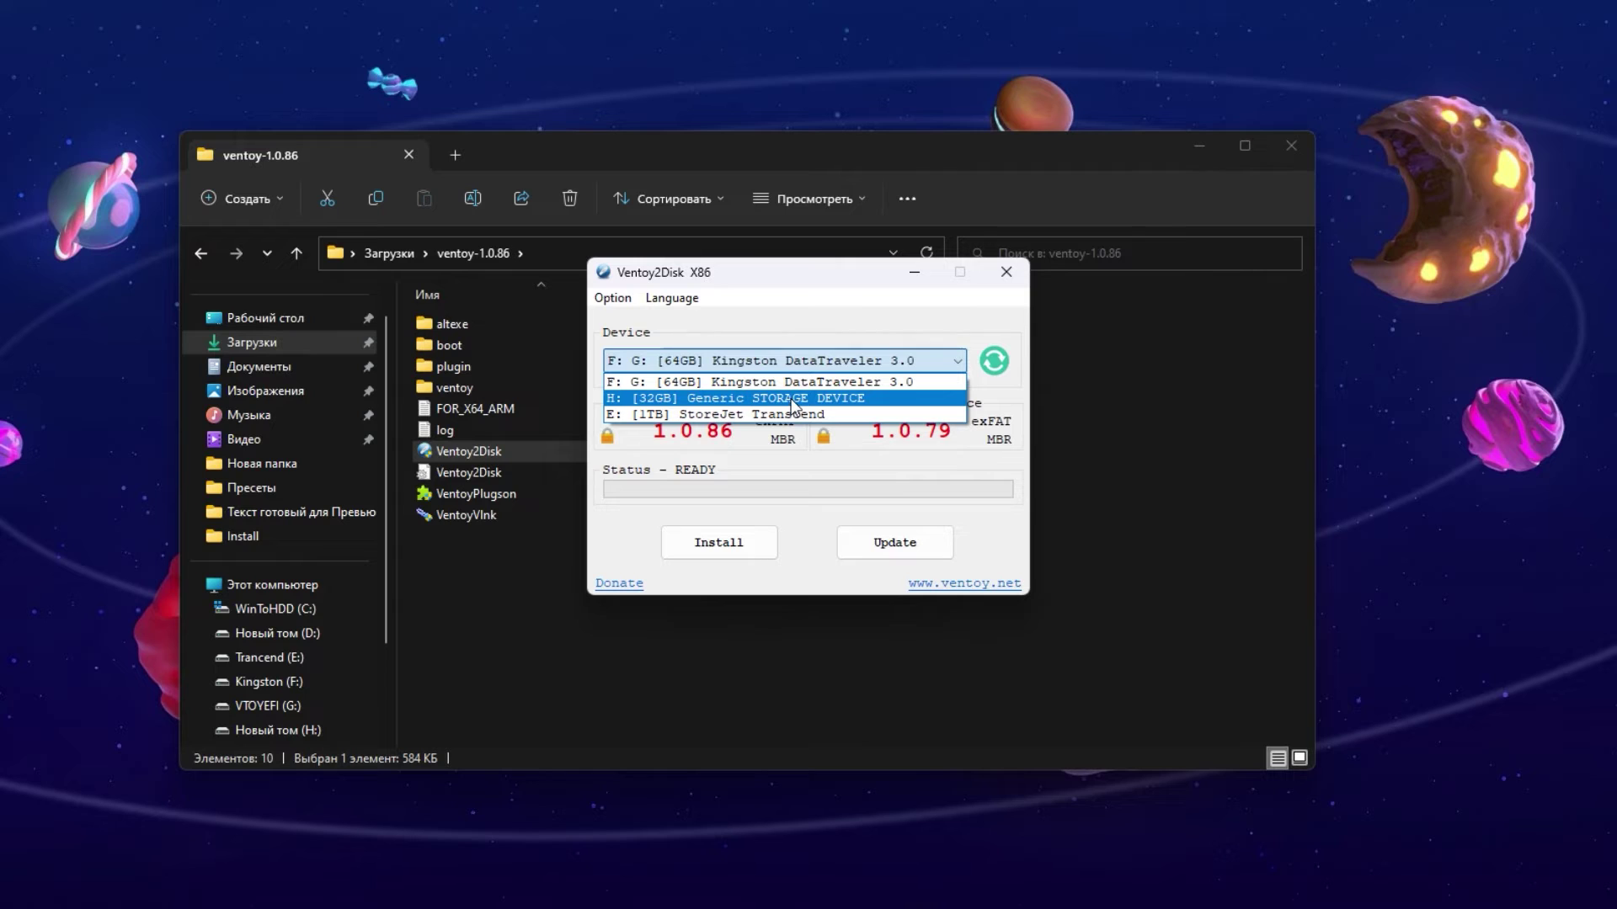
pyautogui.click(792, 401)
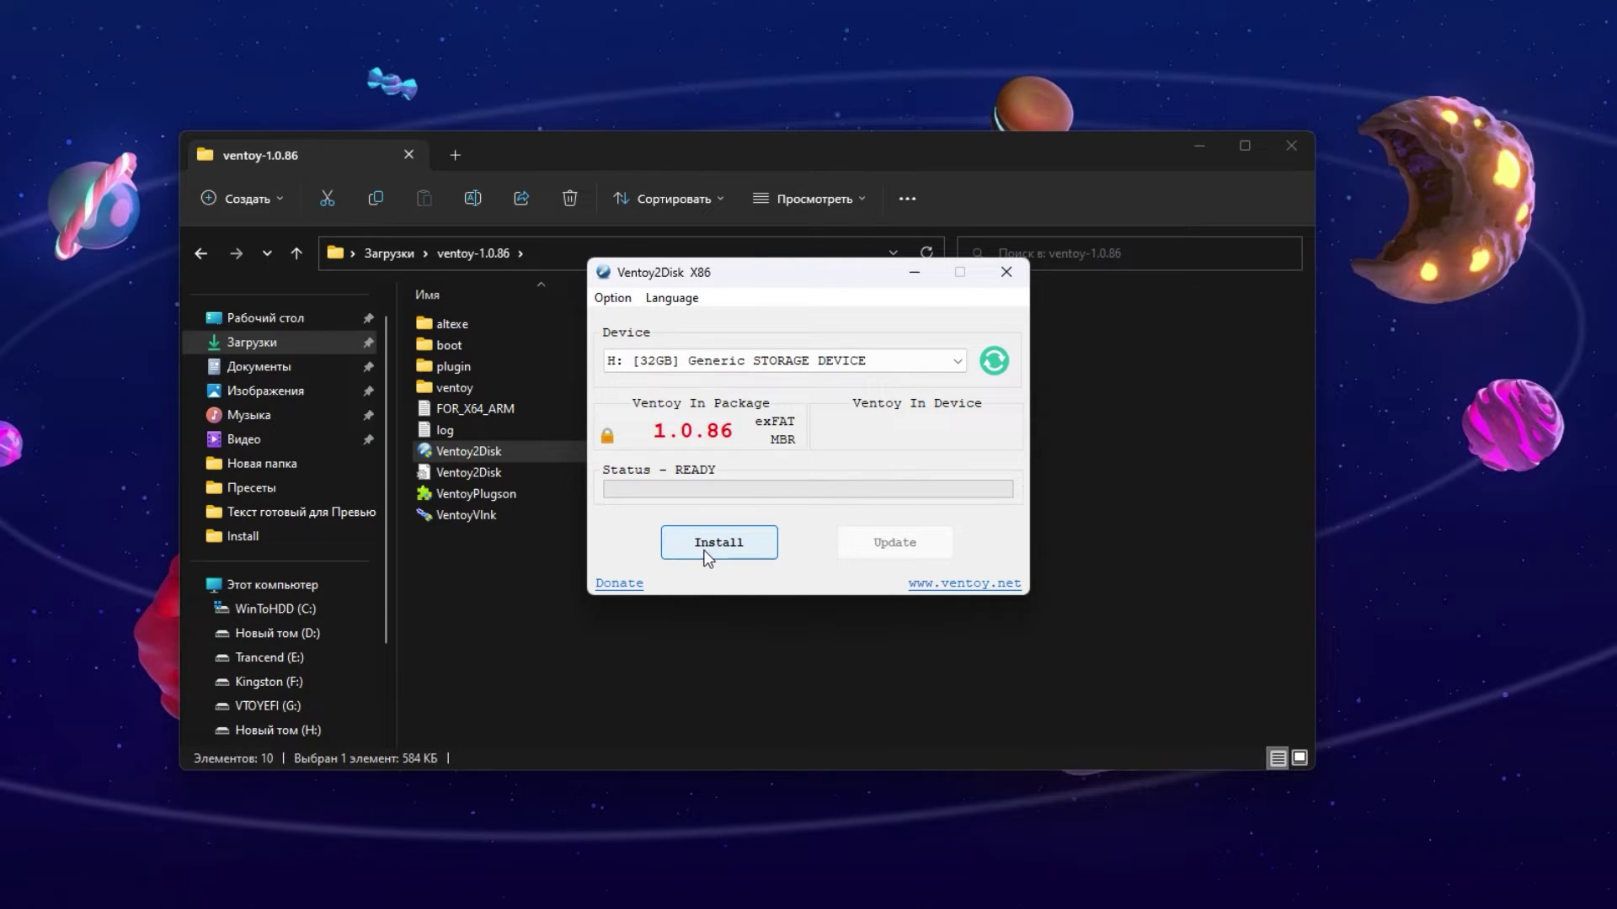
# Check the Ventoy version on the 64GB Kingston DataTraveler 3.0, and reselect H: [32GB] Generic STORAGE DEVICE.
pyautogui.click(760, 365)
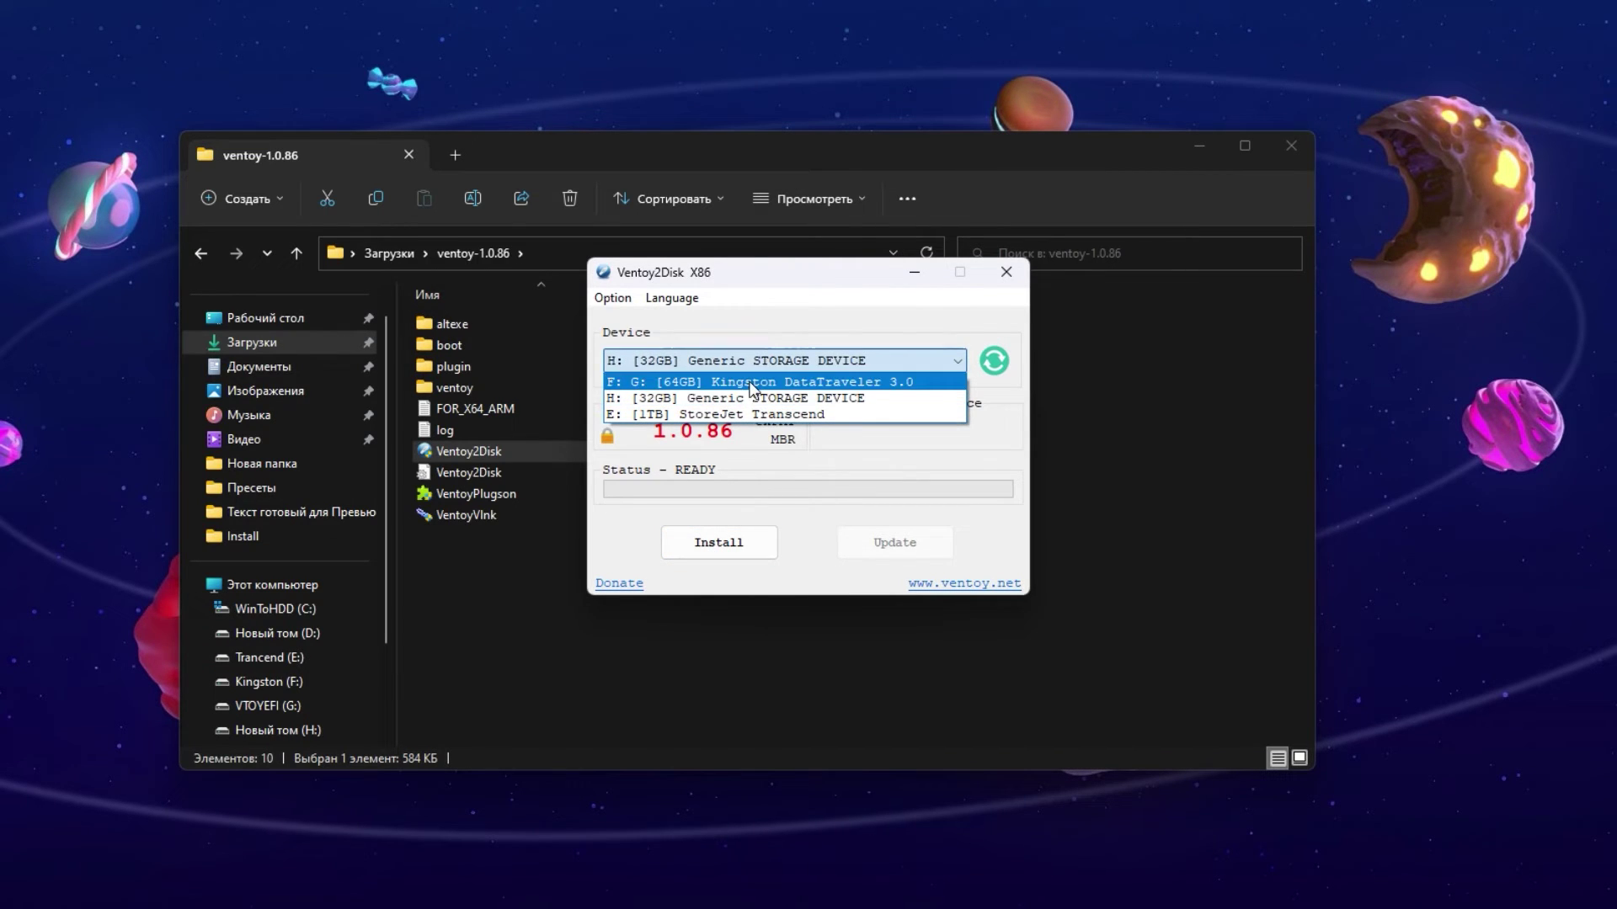
pyautogui.click(751, 384)
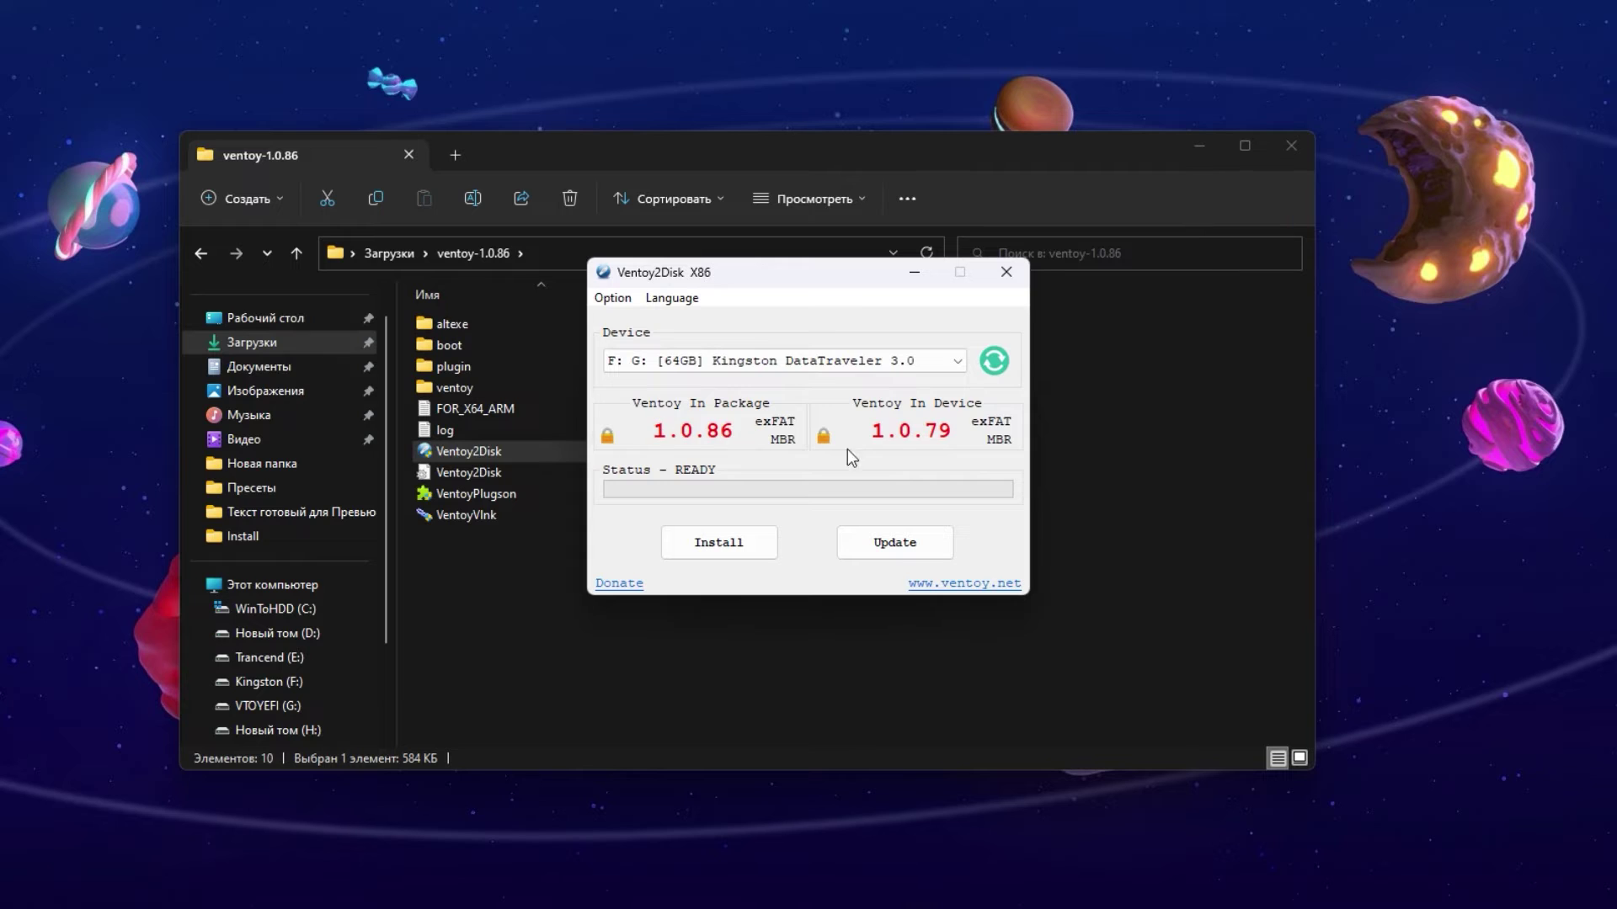
pyautogui.click(741, 362)
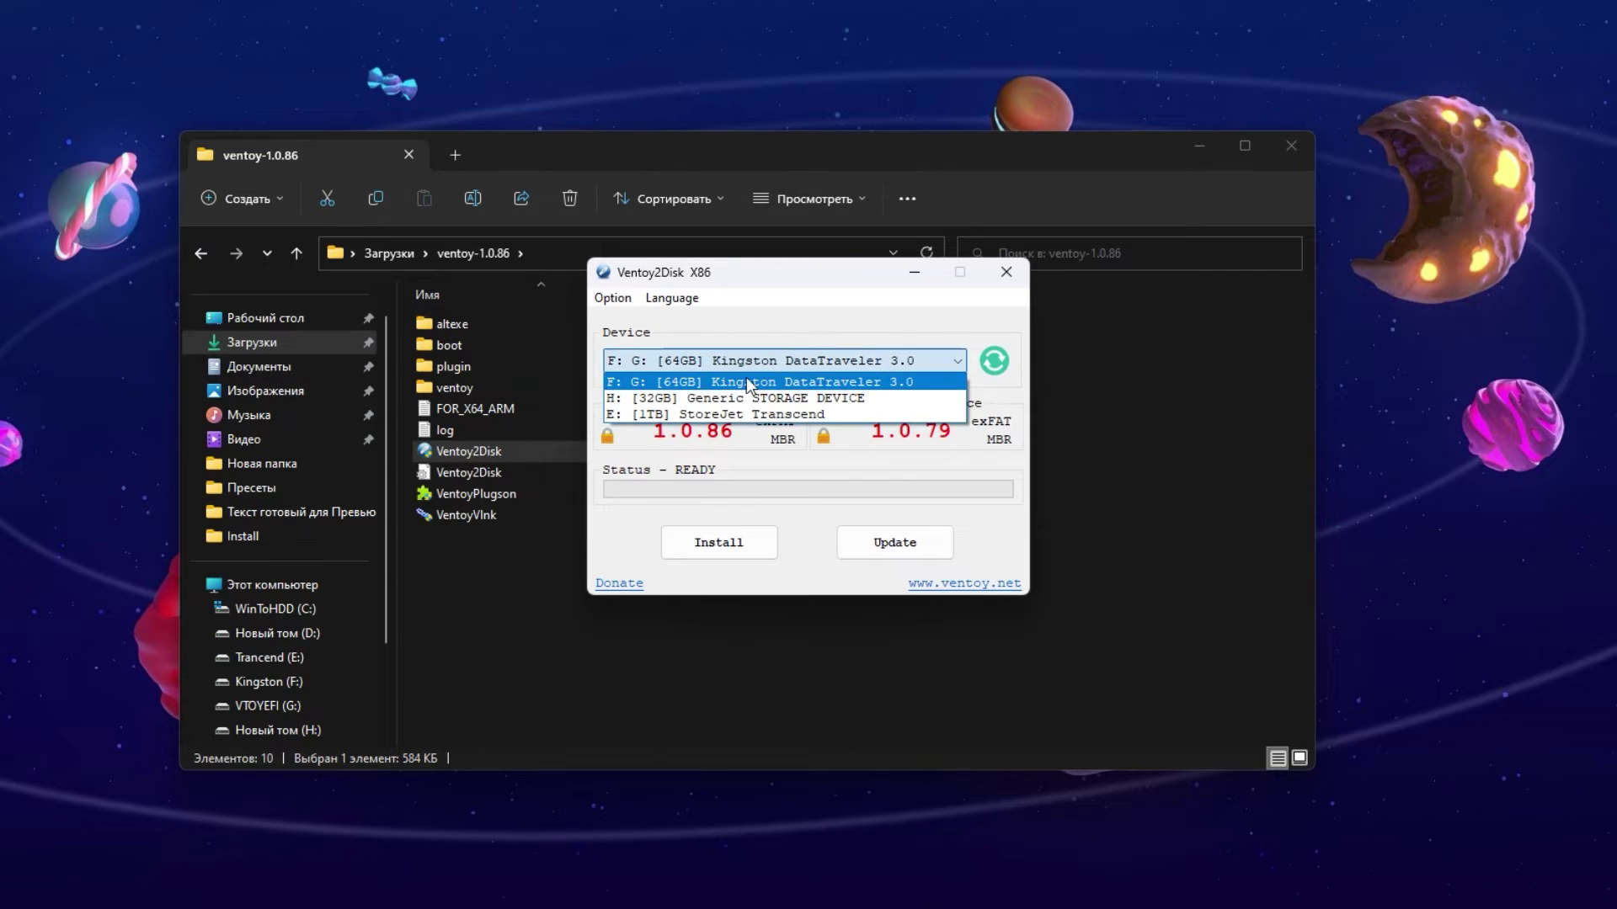
pyautogui.click(708, 399)
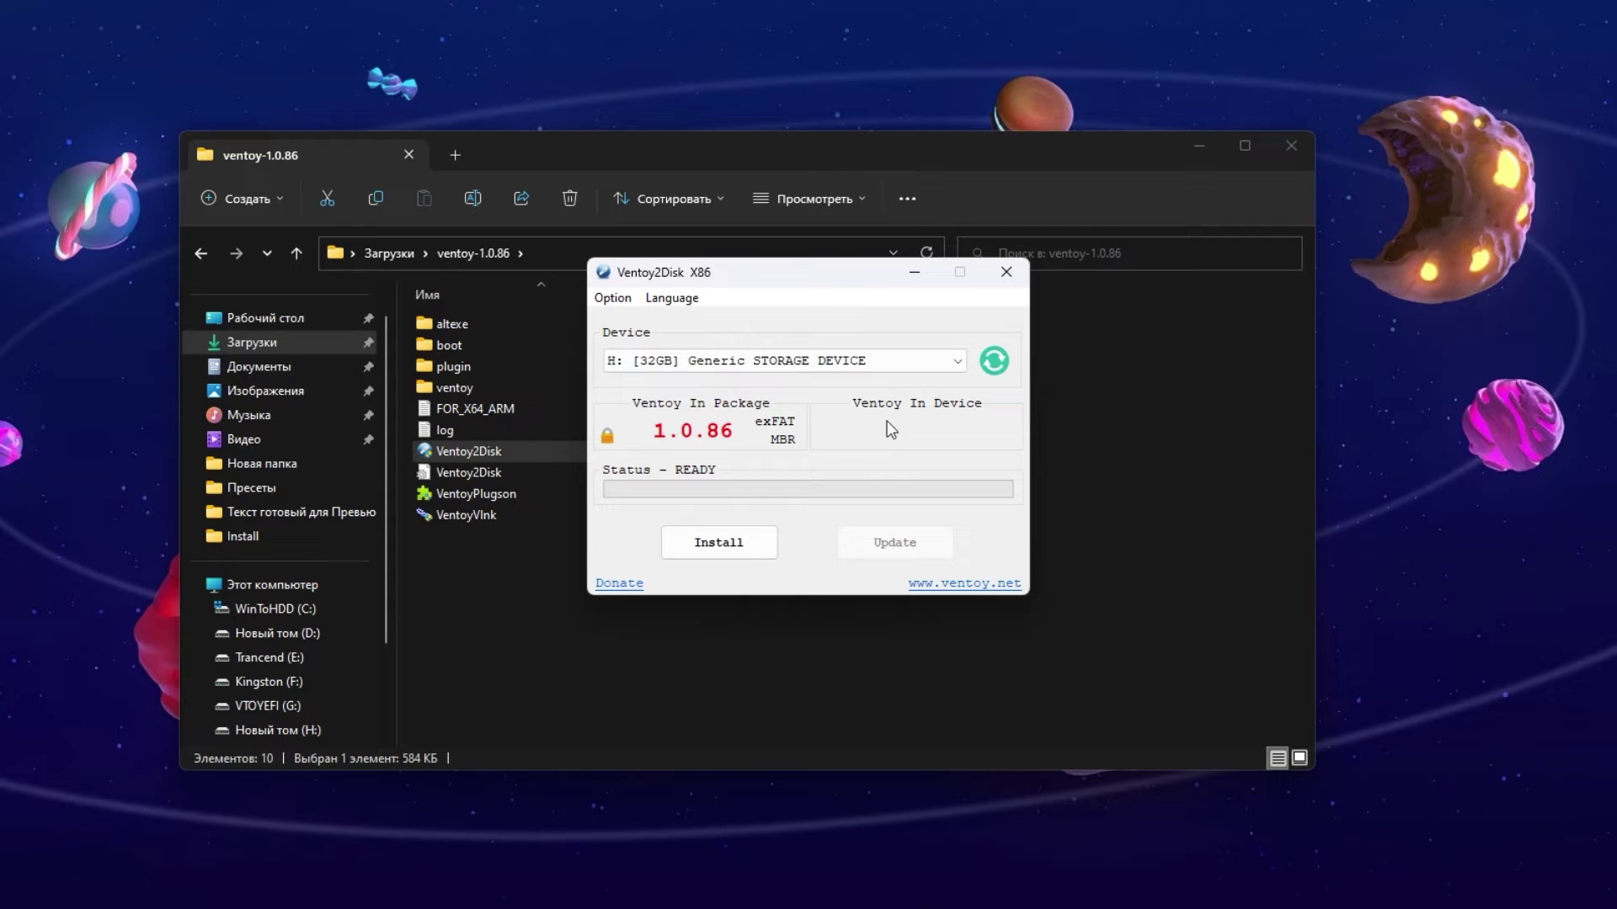
# Install Ventoy on the 32GB Generic STORAGE DEVICE, accepting both format warnings, and close Ventoy2Disk.
pyautogui.click(720, 543)
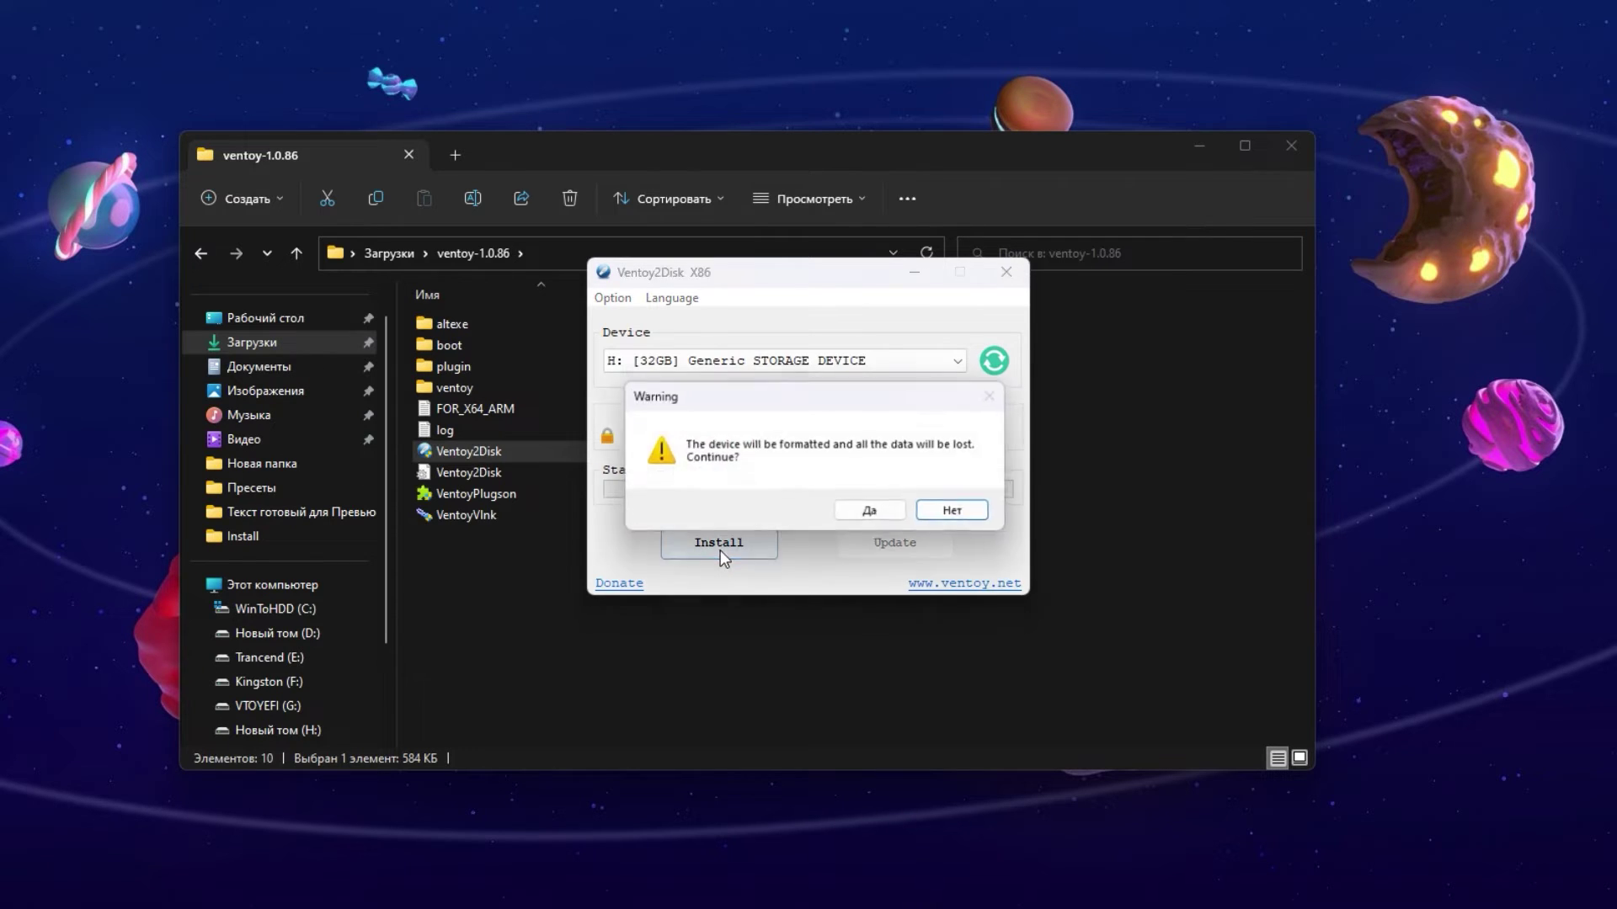
pyautogui.click(872, 514)
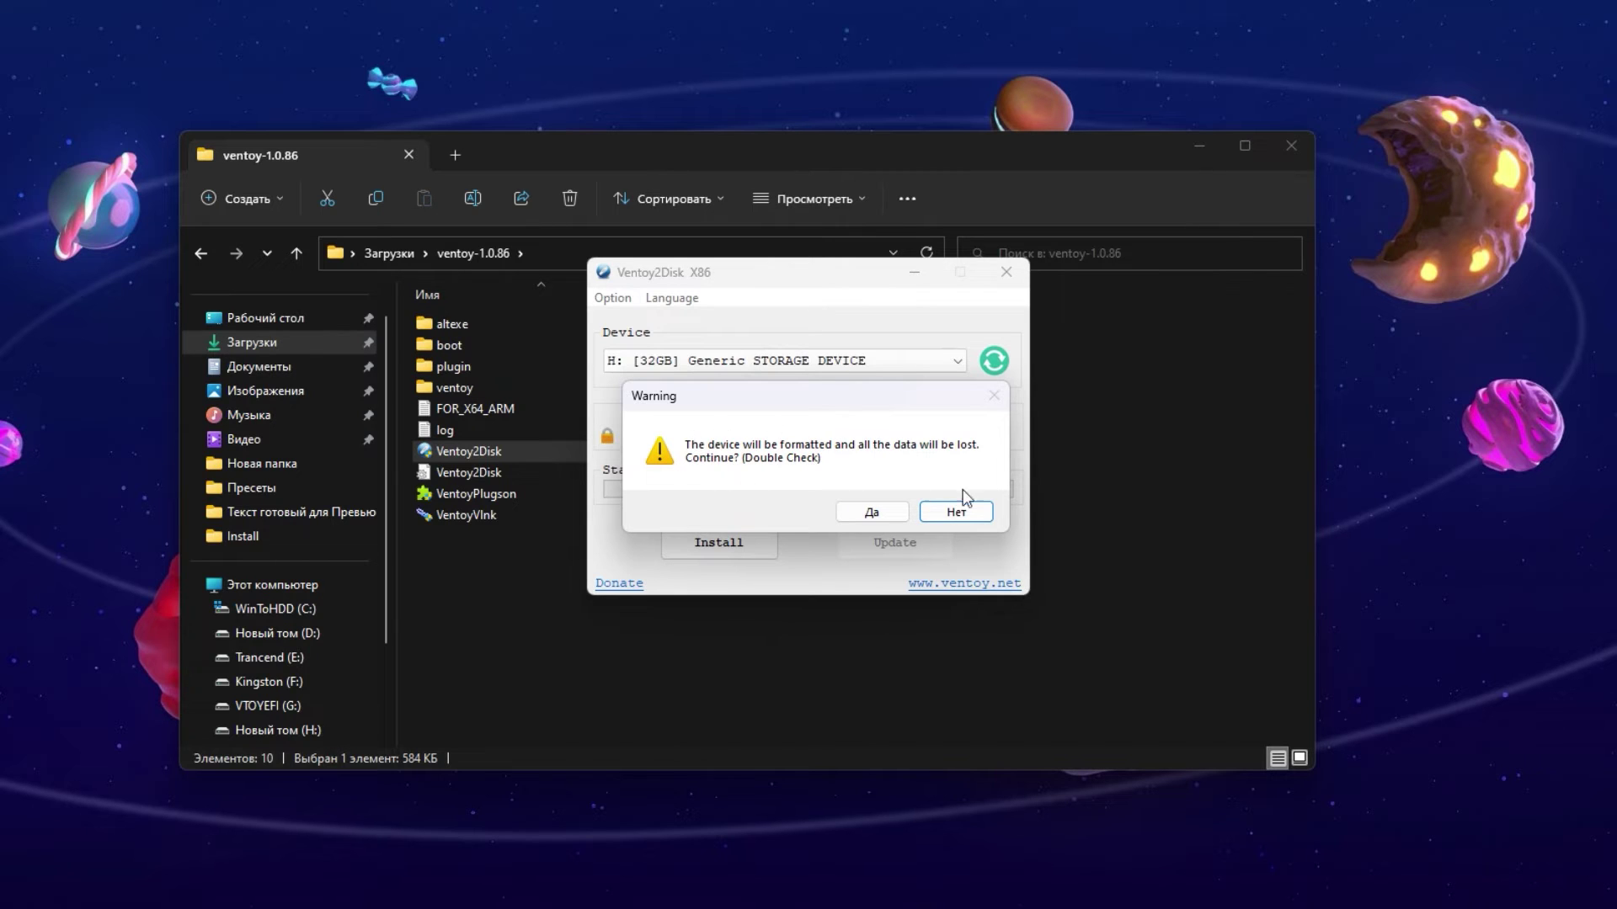
pyautogui.click(871, 512)
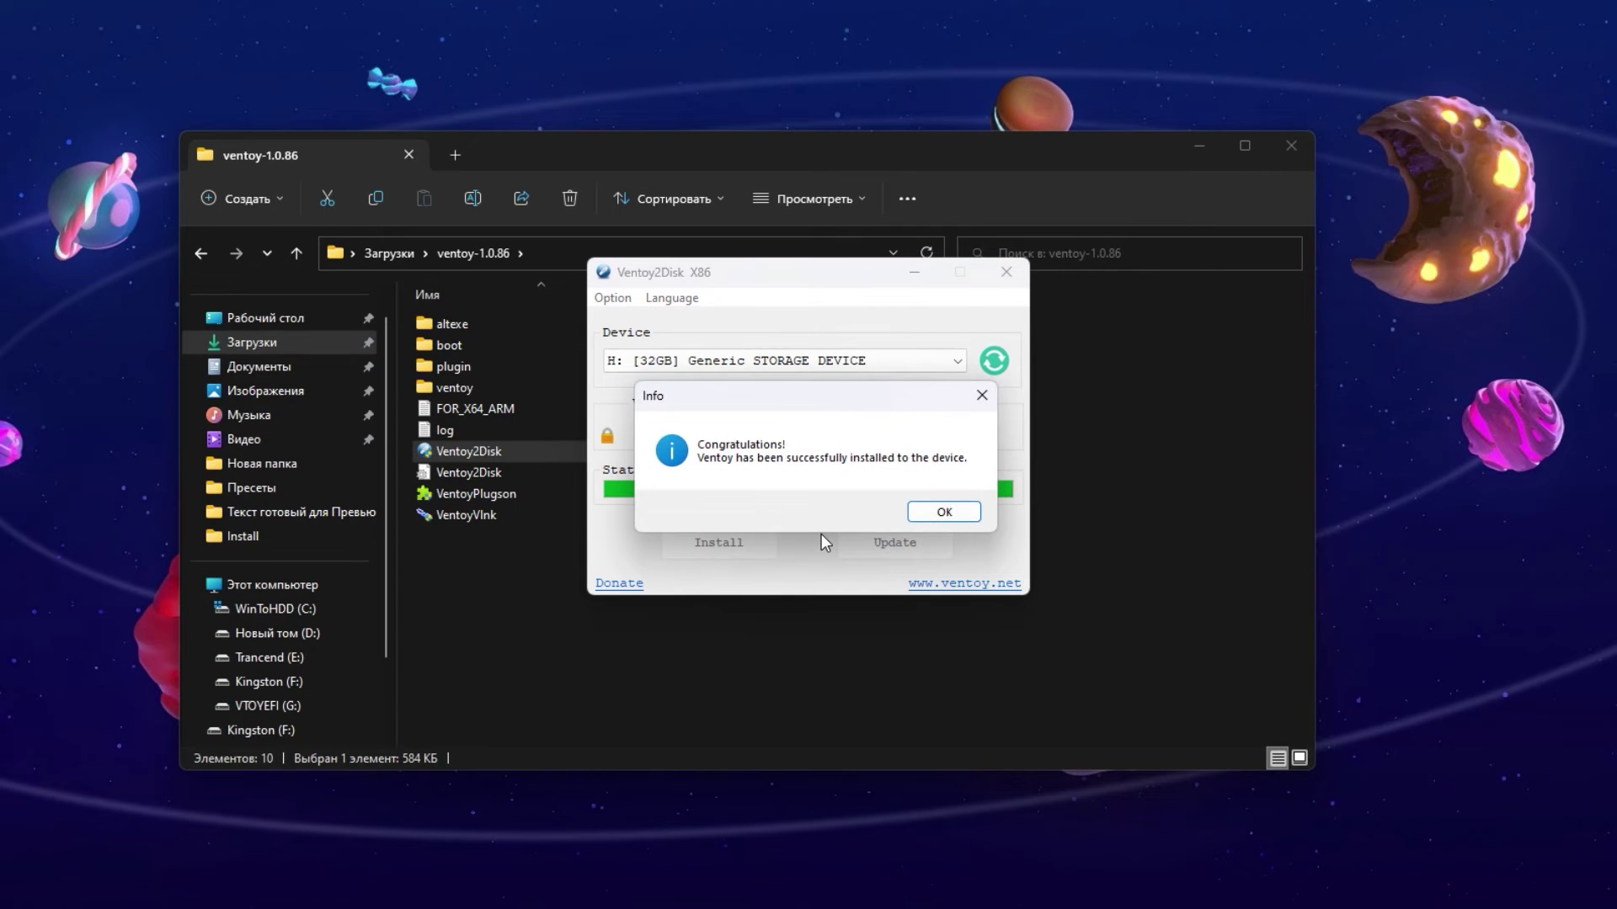
pyautogui.click(940, 512)
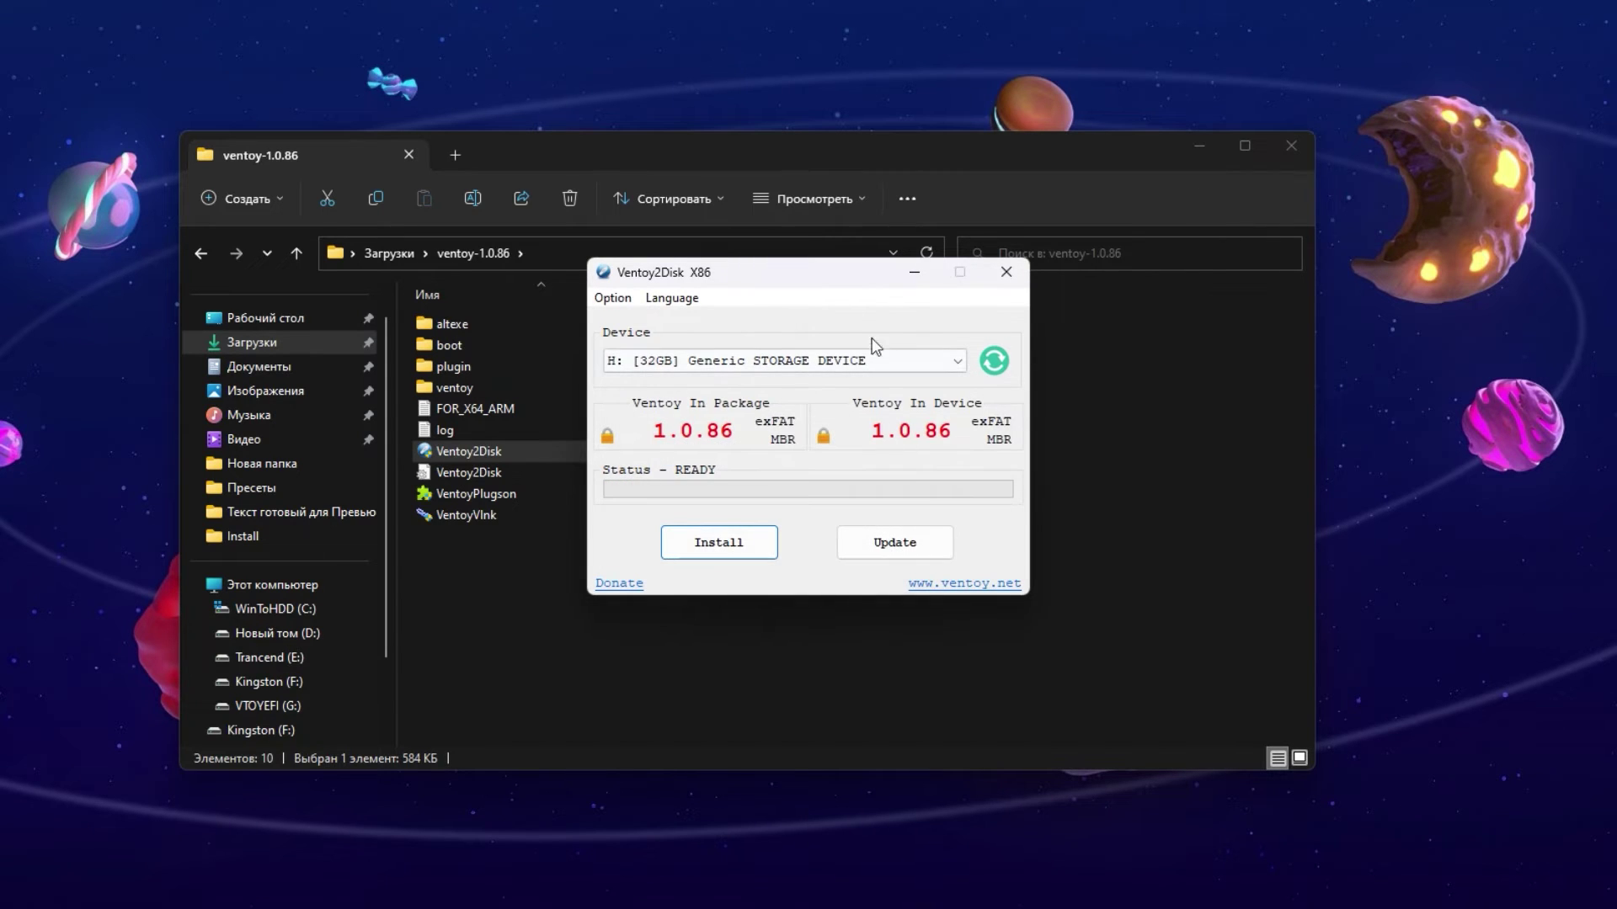
pyautogui.click(1006, 284)
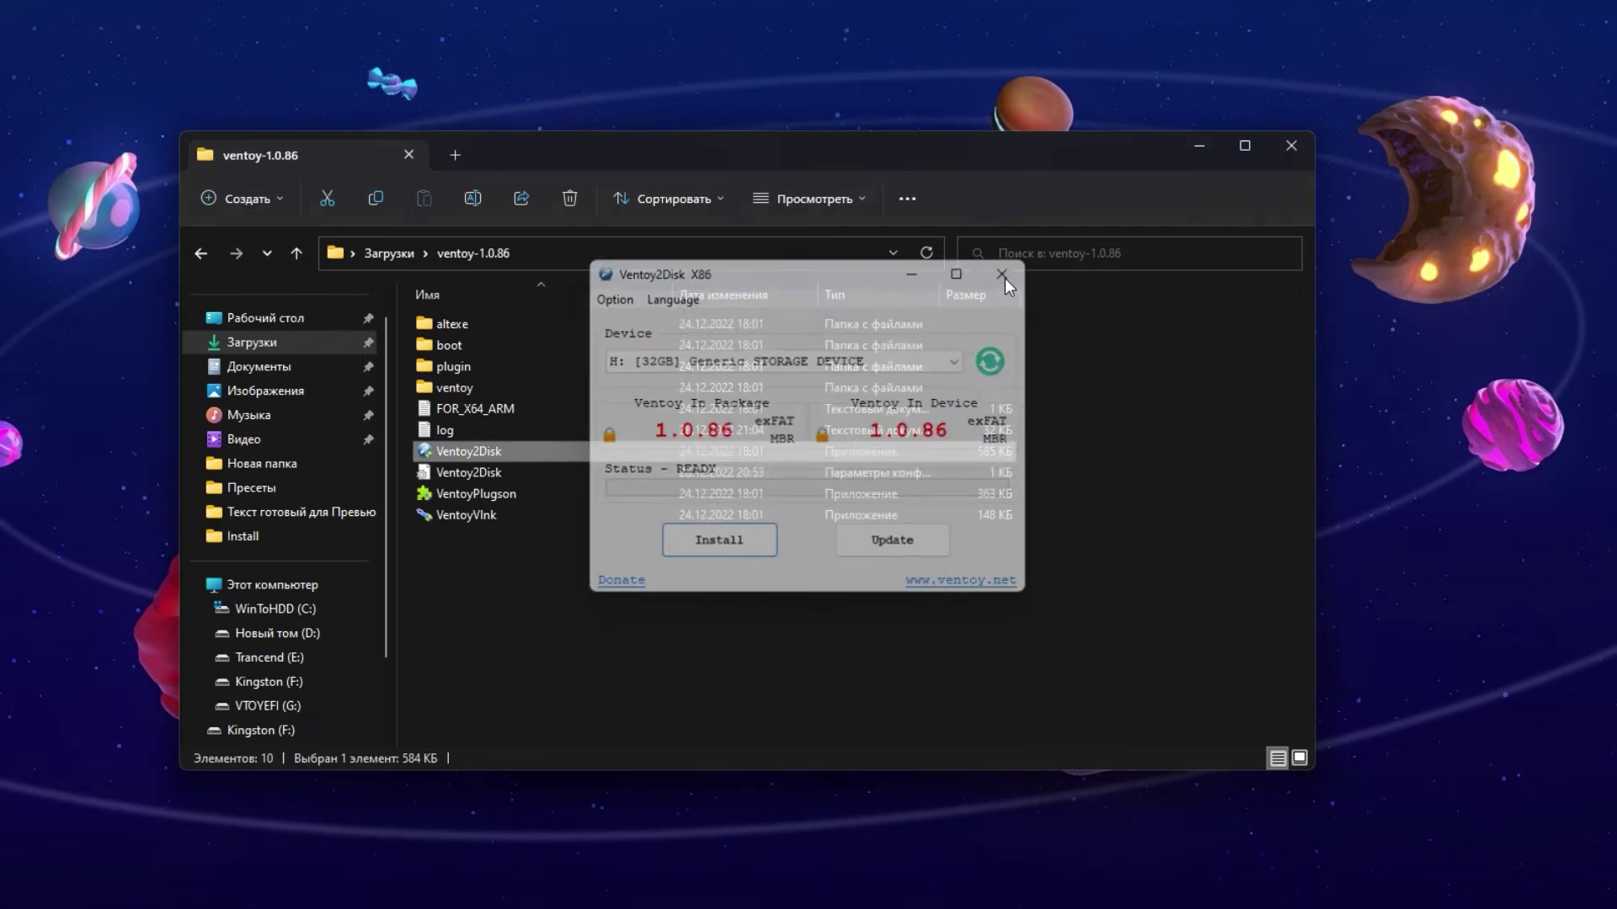
# Go to This PC and check the name and capacity of the Ventoy (H:) drive.
pyautogui.click(583, 619)
pyautogui.click(328, 583)
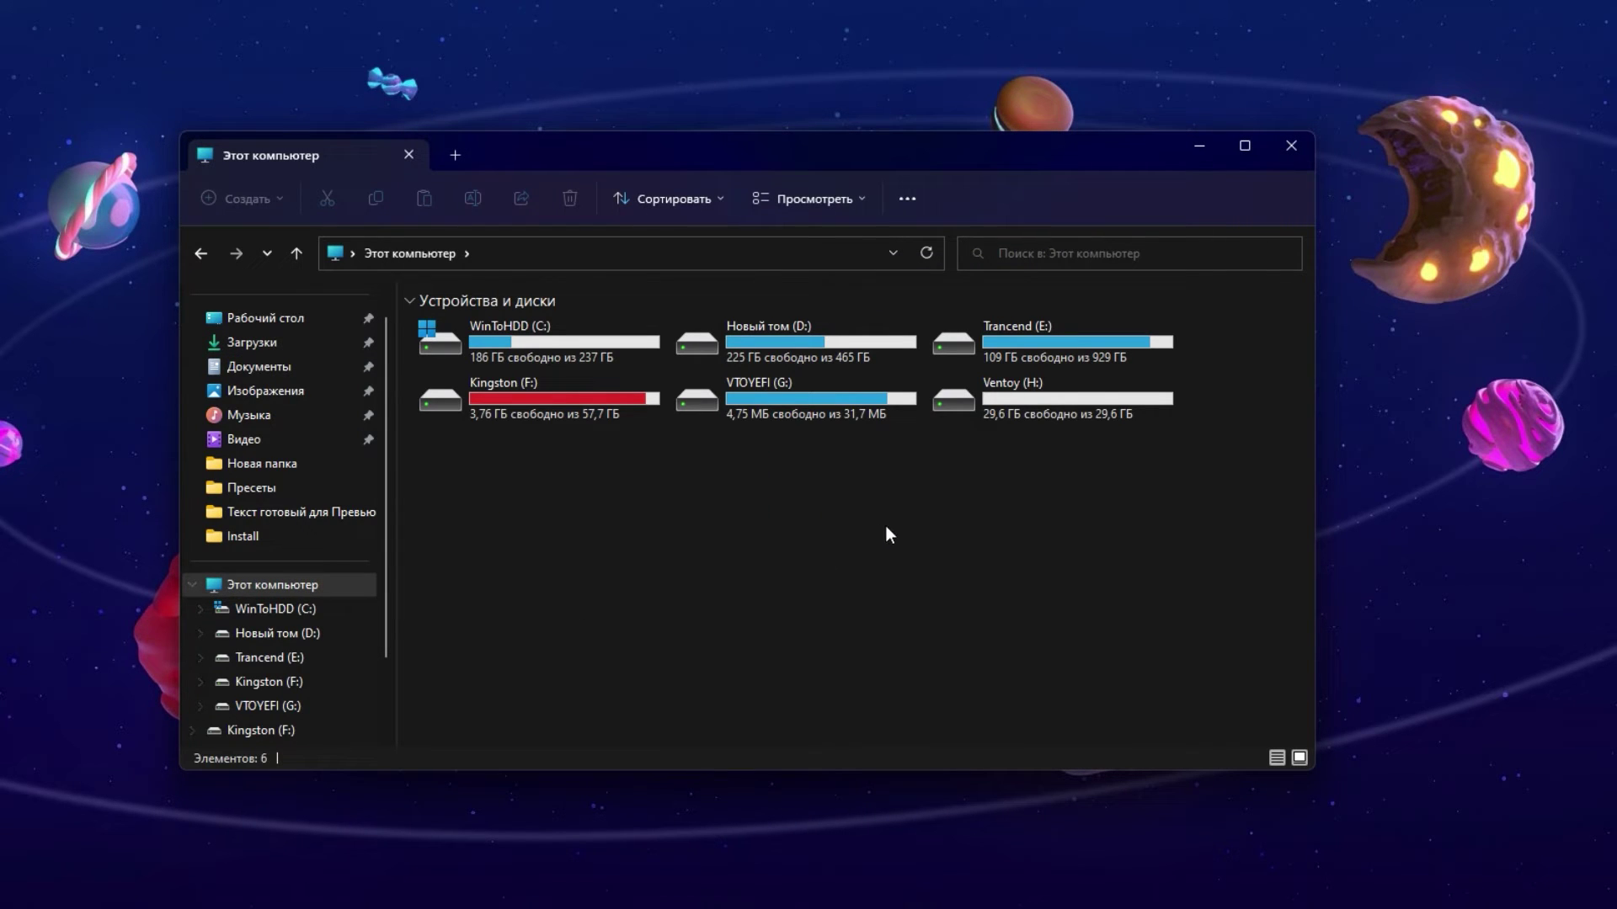
pyautogui.click(1014, 416)
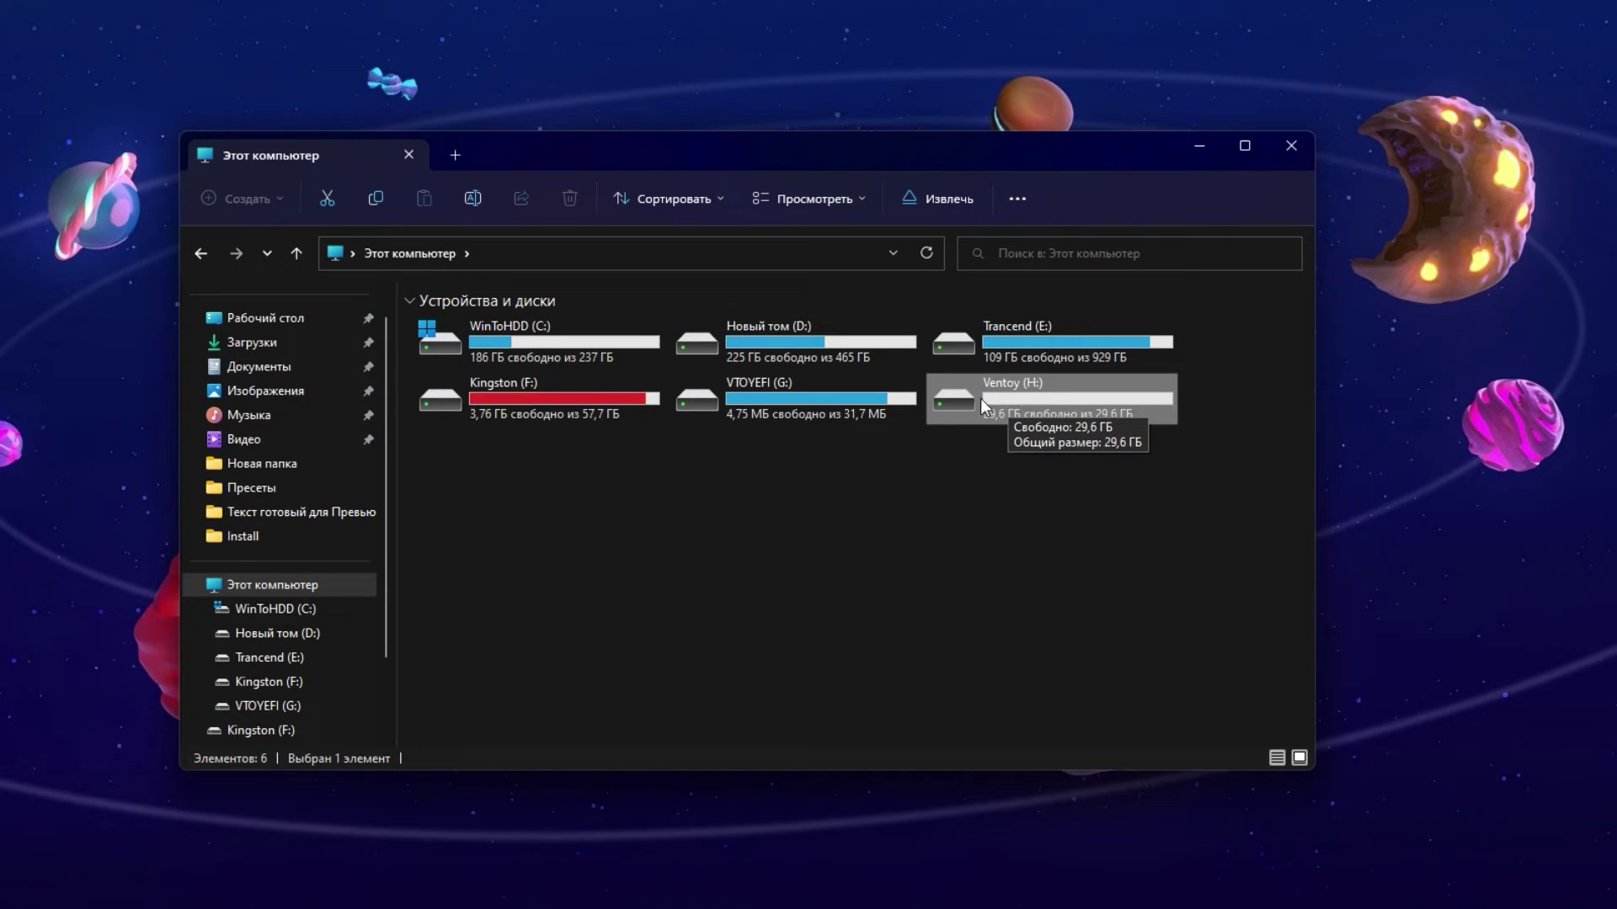
pyautogui.click(1009, 462)
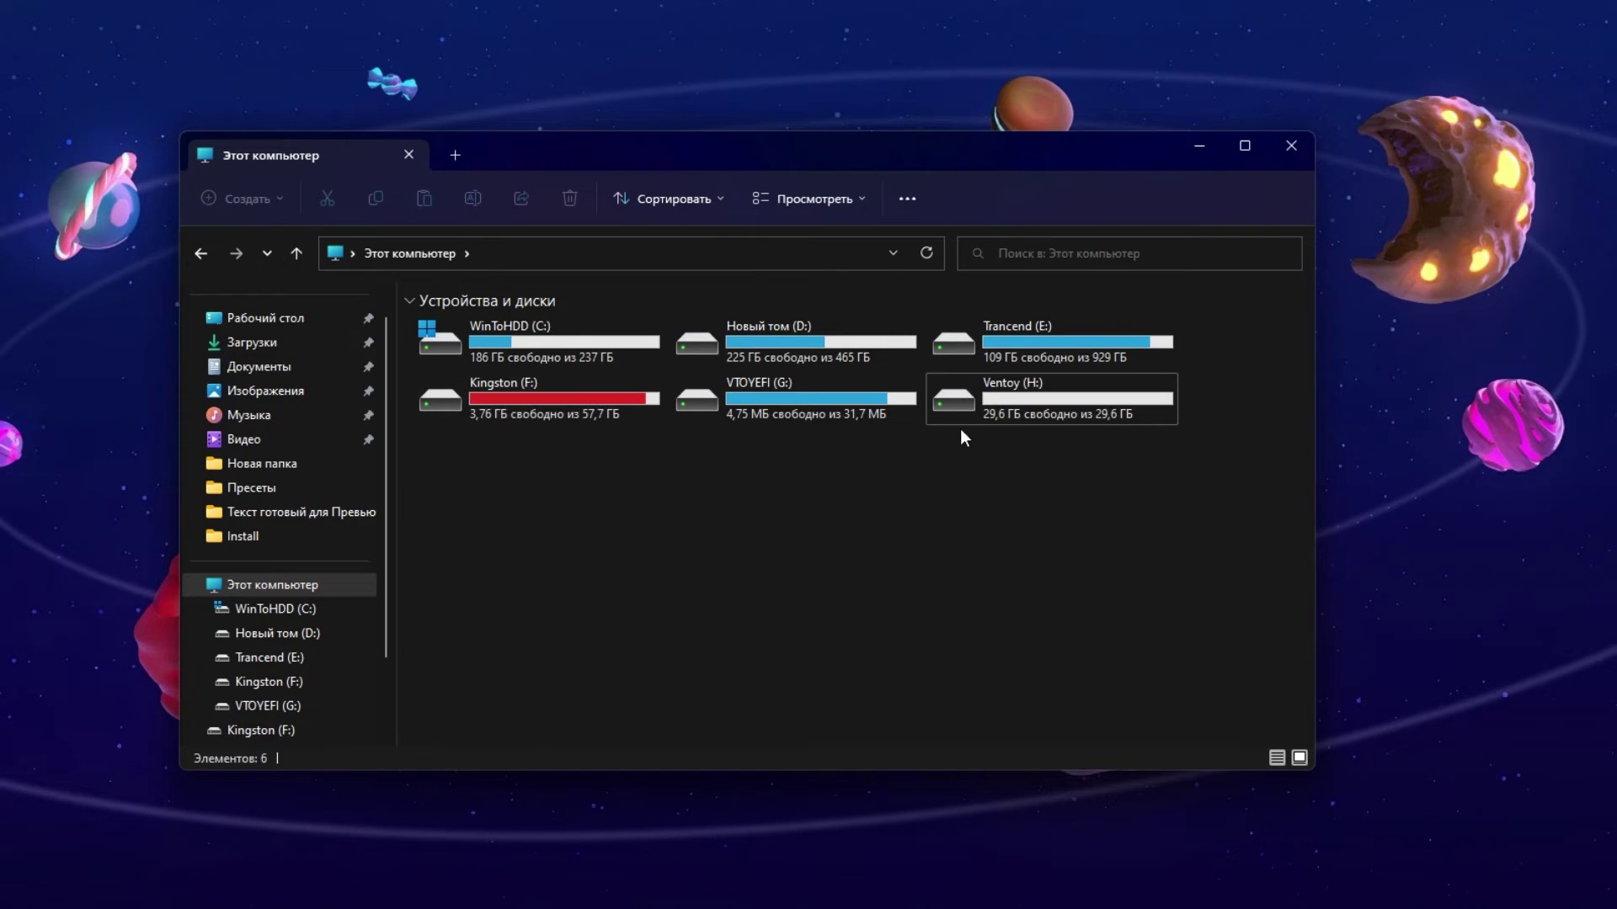
pyautogui.click(1033, 399)
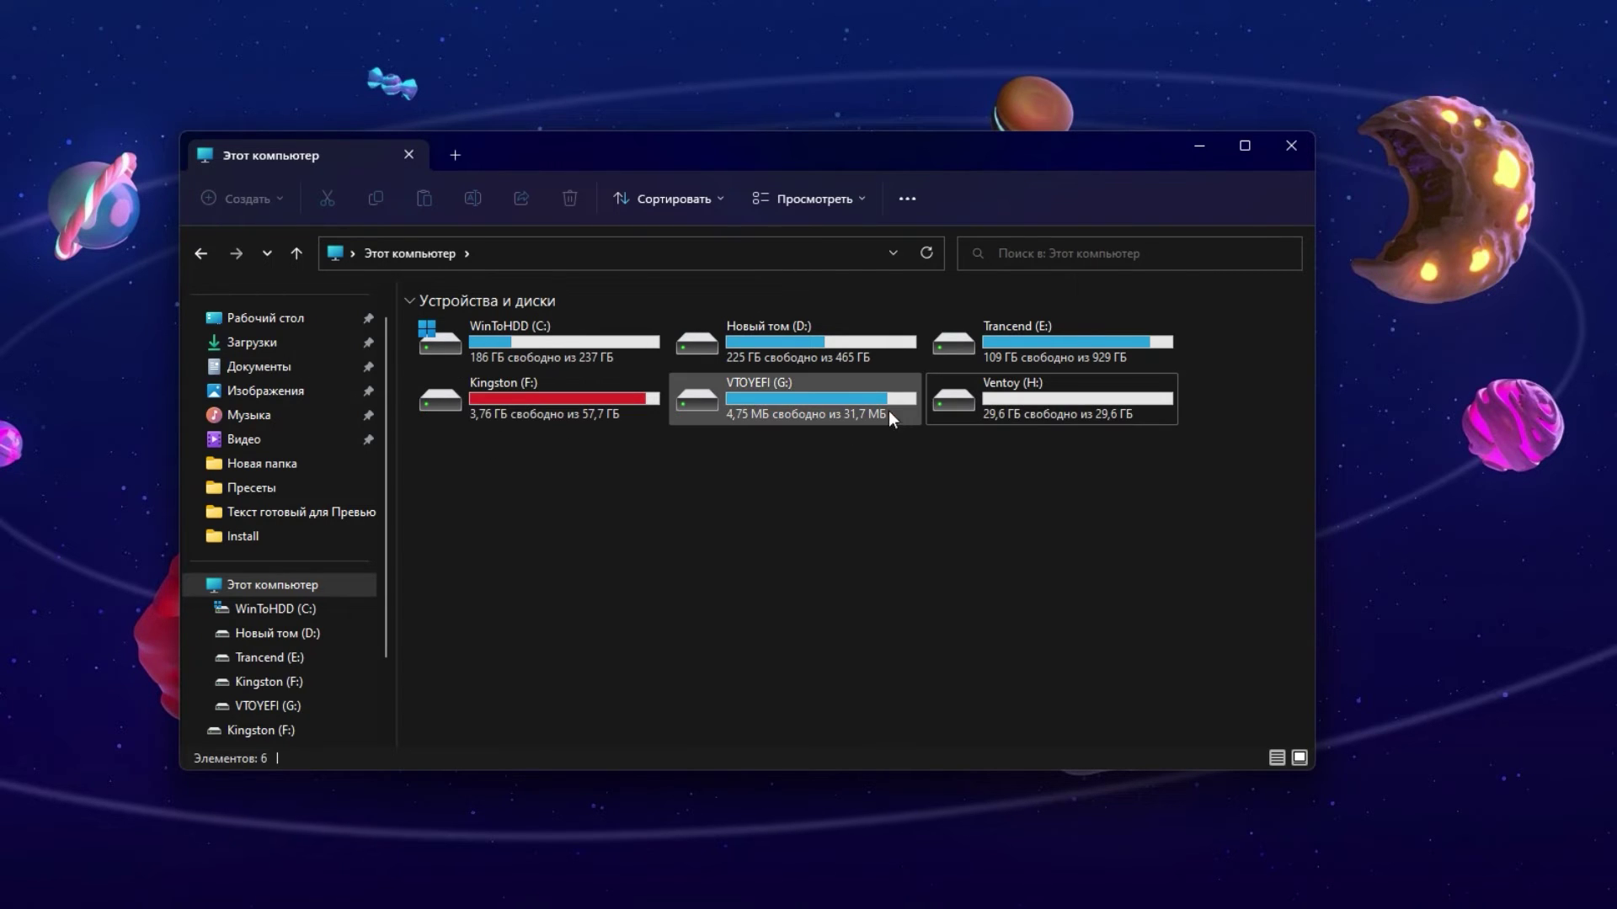
# Examine the files on the VTOYEFI (G:) drive and return to This PC.
pyautogui.click(806, 412)
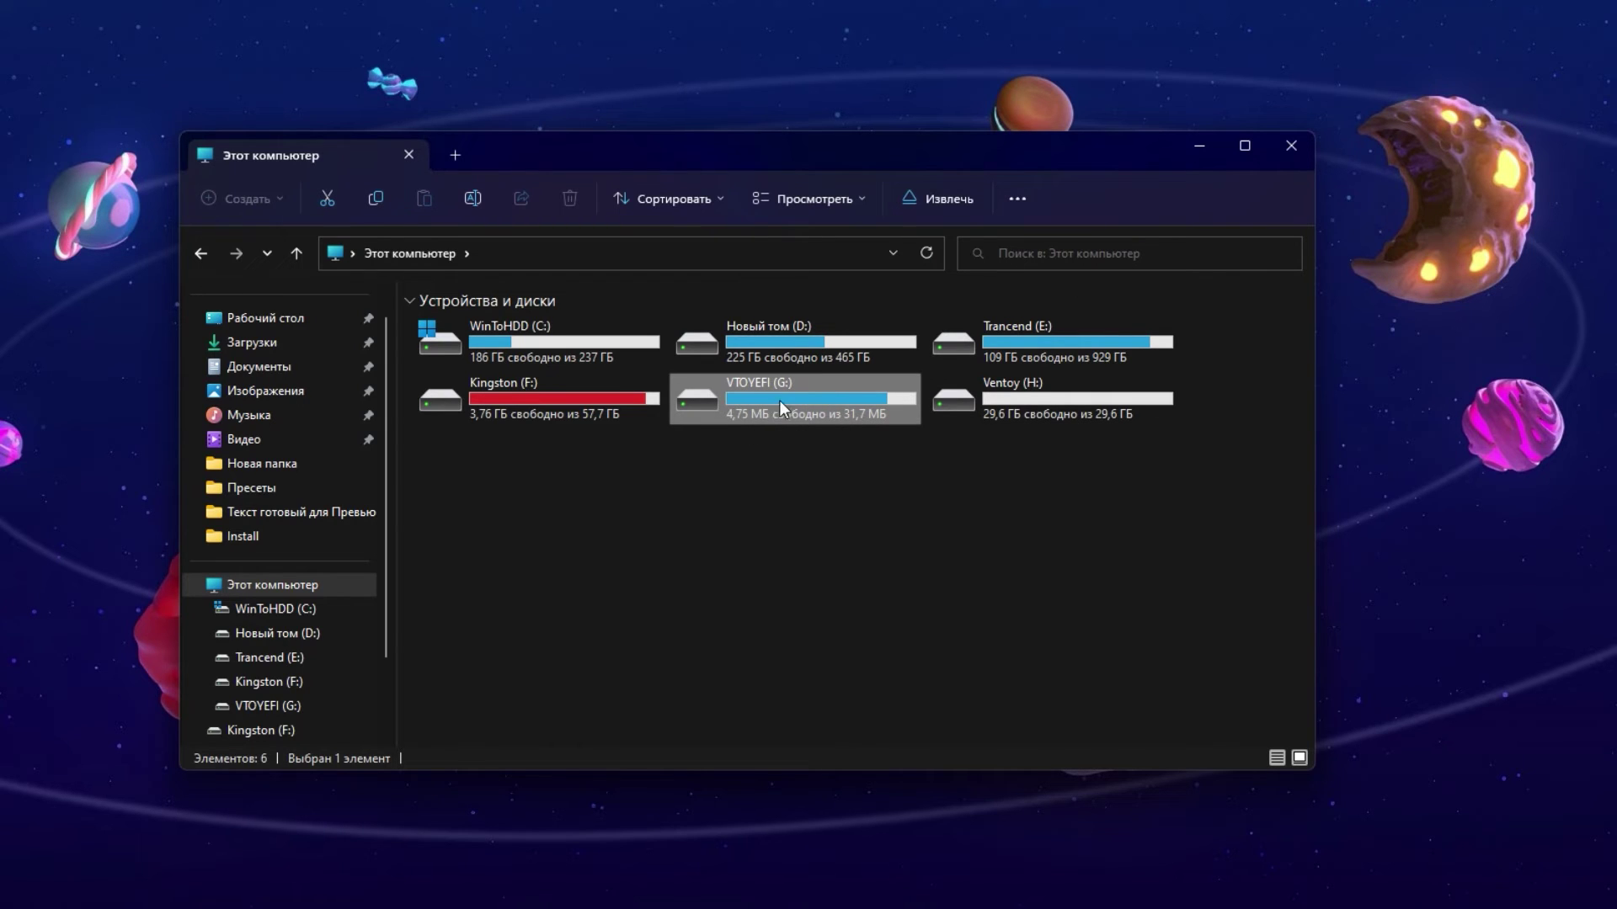
pyautogui.doubleClick(800, 406)
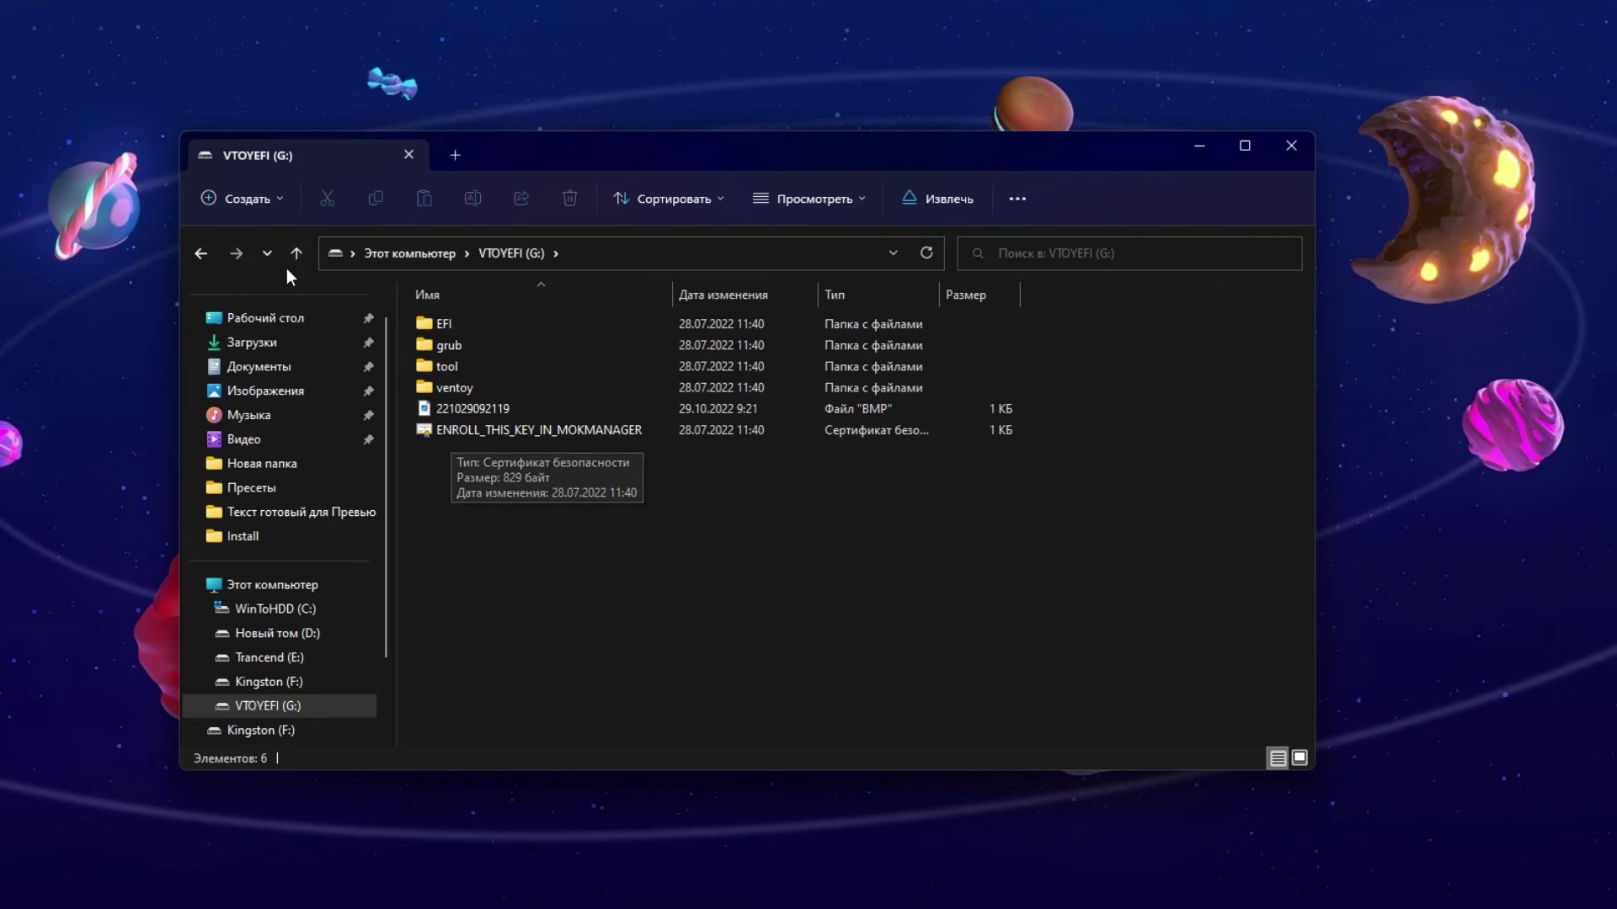
pyautogui.click(201, 255)
pyautogui.doubleClick(736, 413)
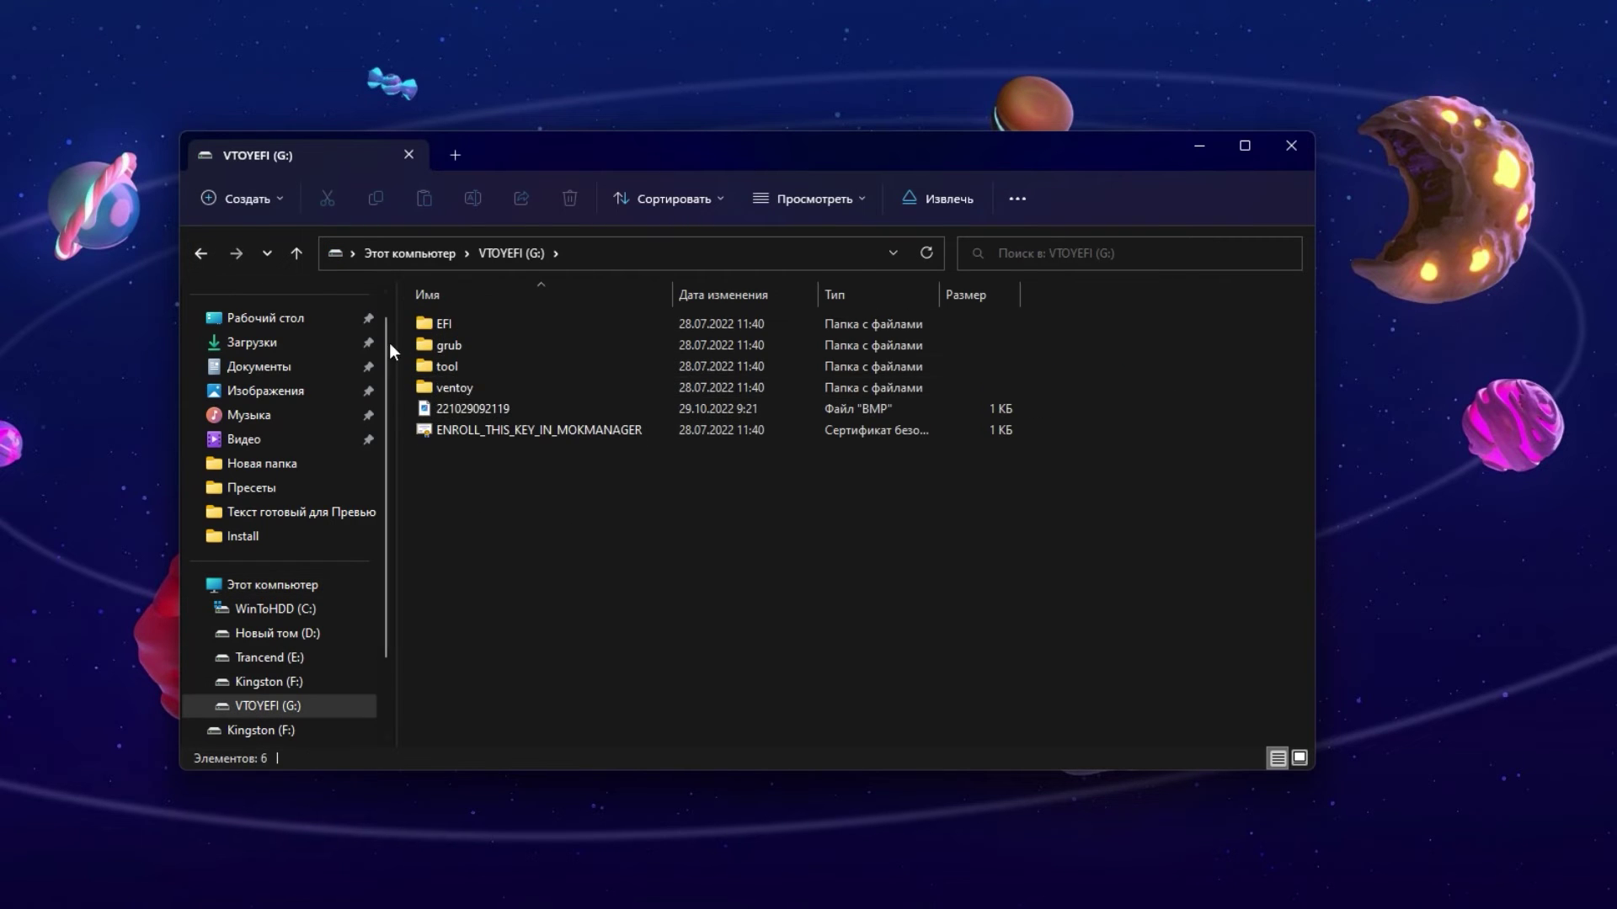
pyautogui.click(201, 254)
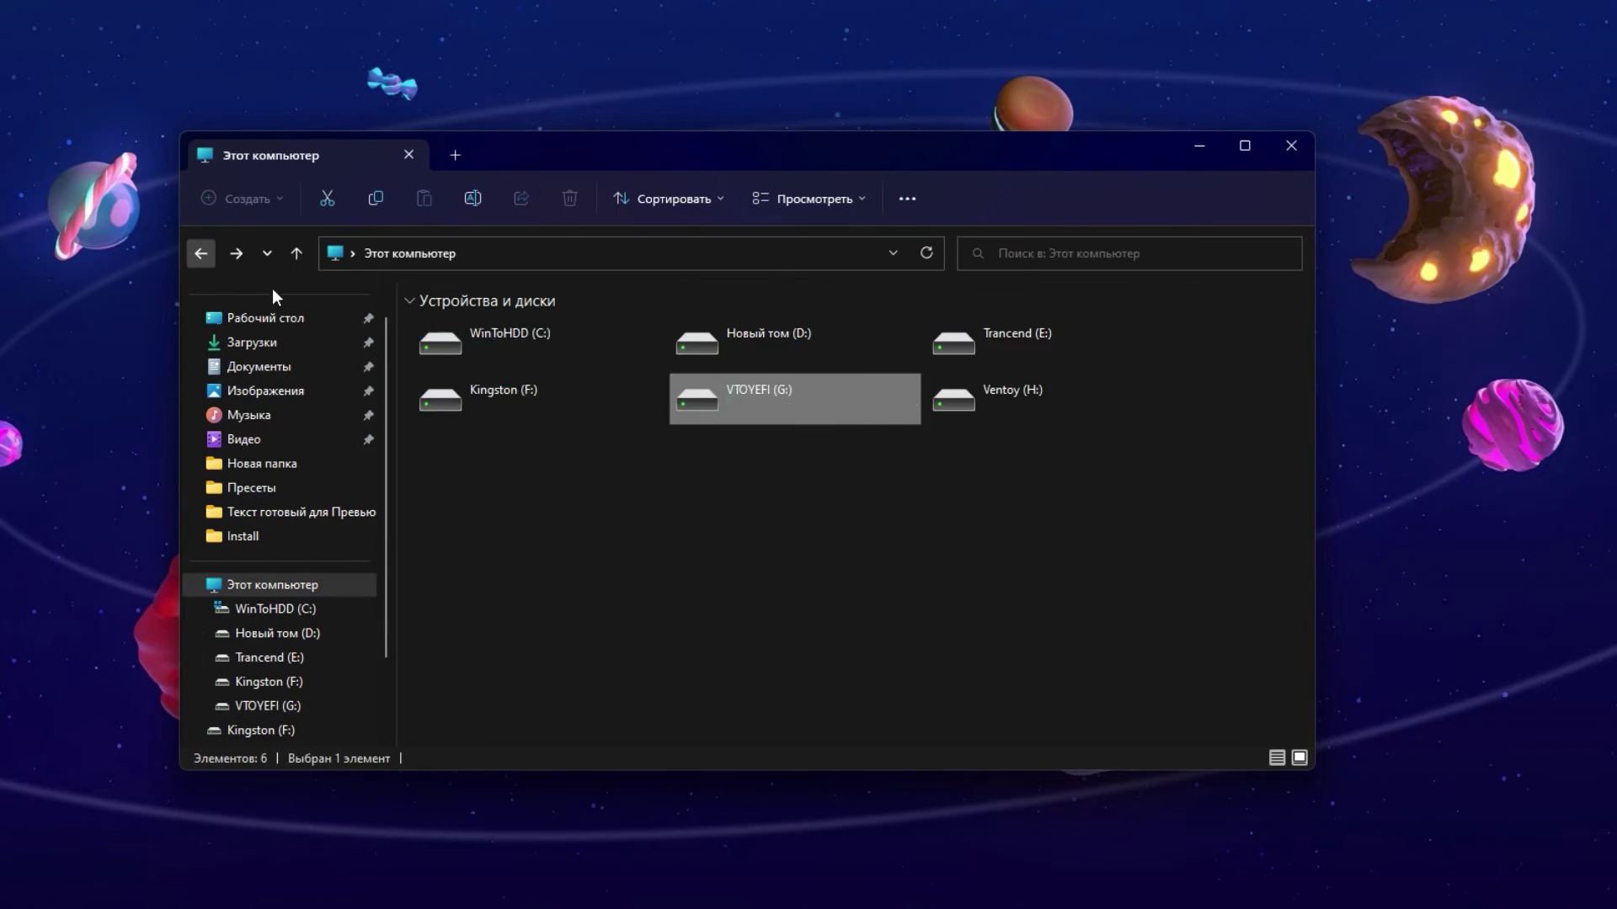
# Copy the ru_windows7_sp1_x64_ultimate_2022_DVD disk image from Install\Windows on Trancend (E:) to the Ventoy (H:) drive, using a second window.
pyautogui.doubleClick(1052, 417)
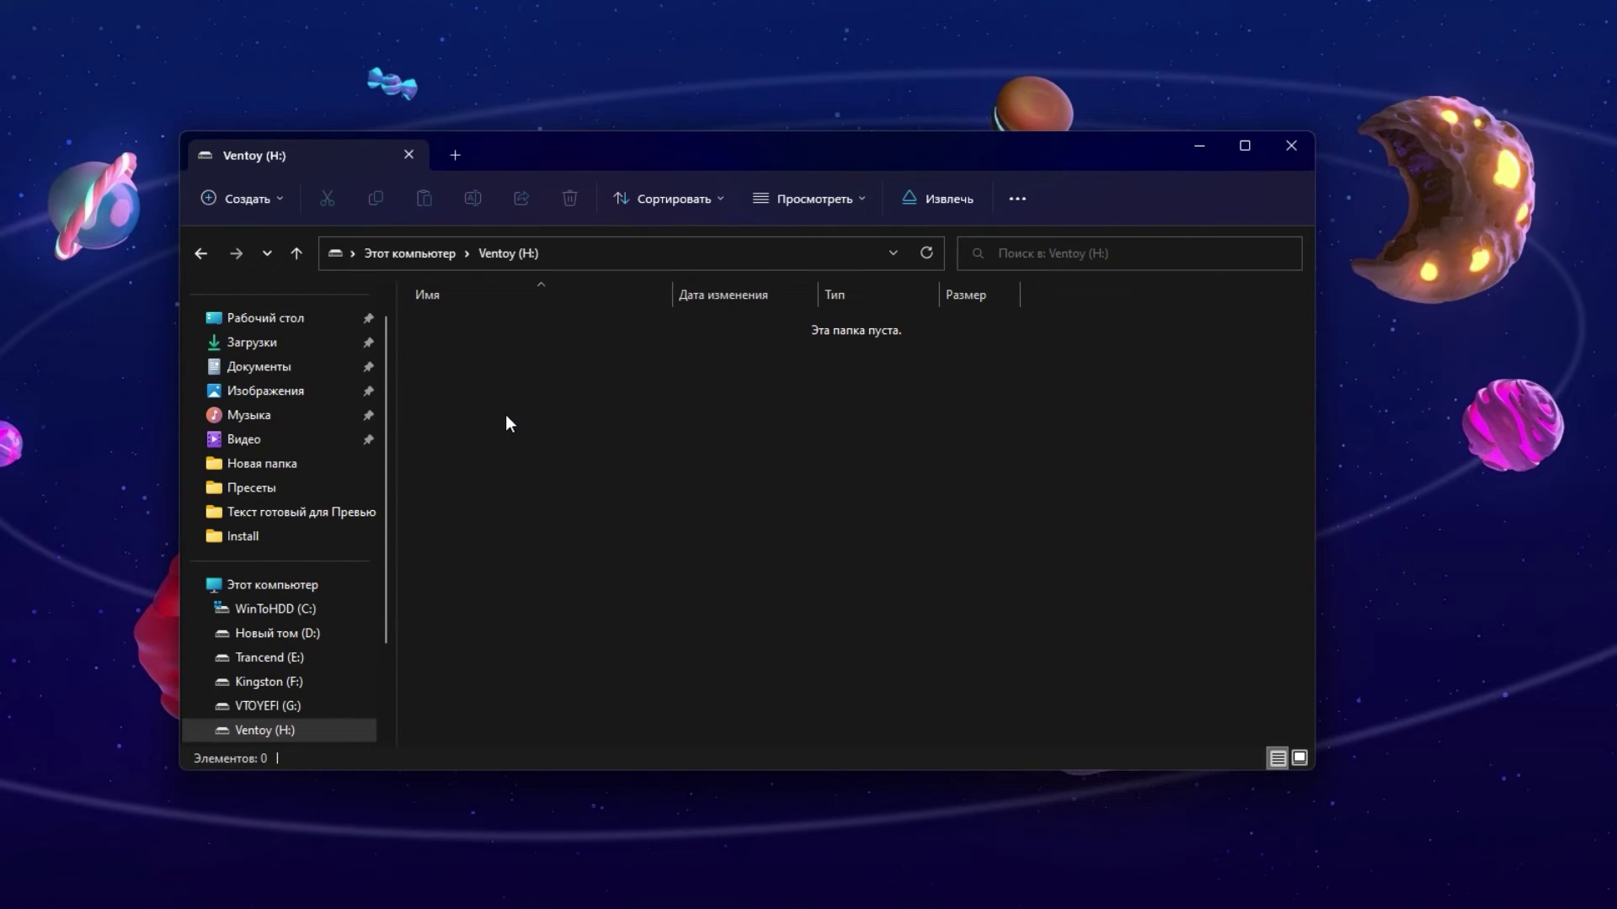
pyautogui.press('super+e')
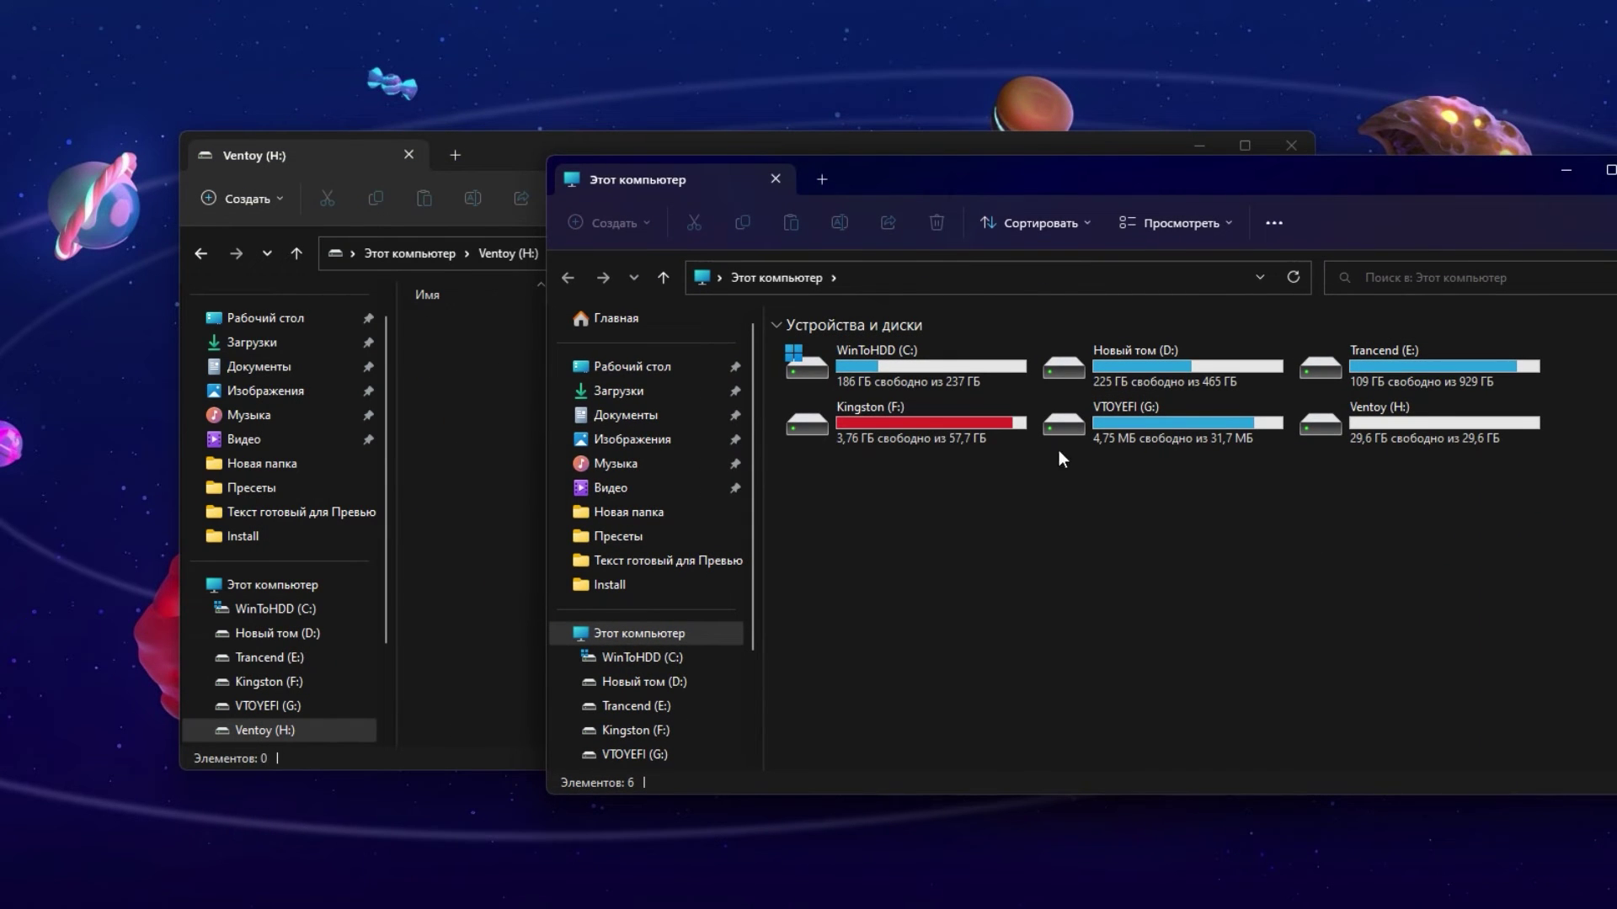
pyautogui.doubleClick(1388, 378)
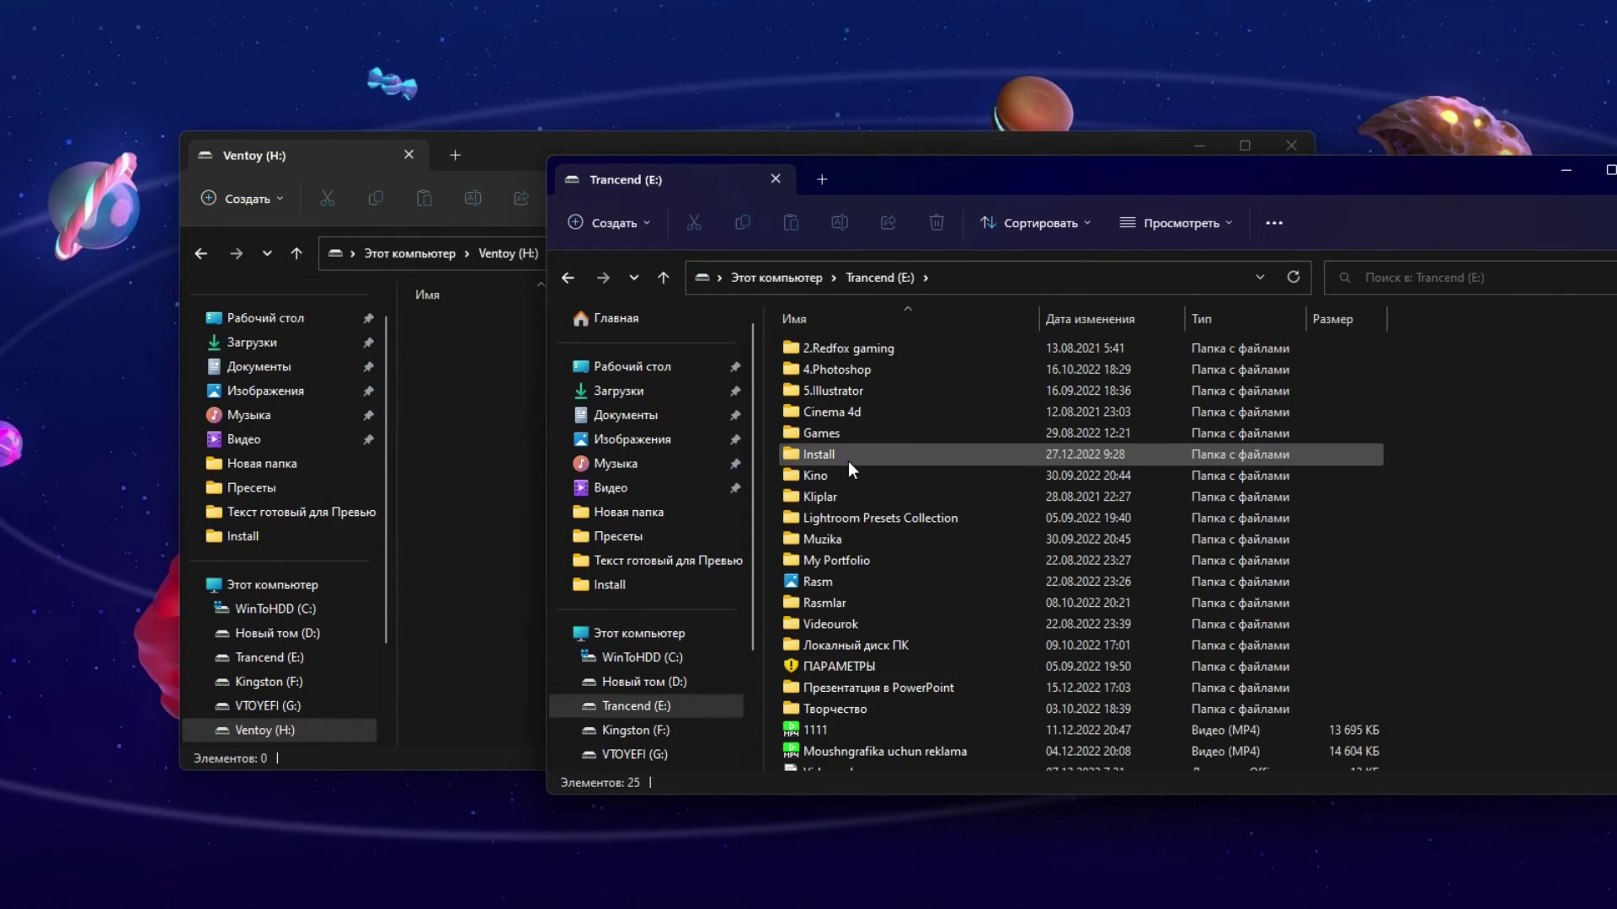
pyautogui.doubleClick(847, 459)
pyautogui.doubleClick(862, 438)
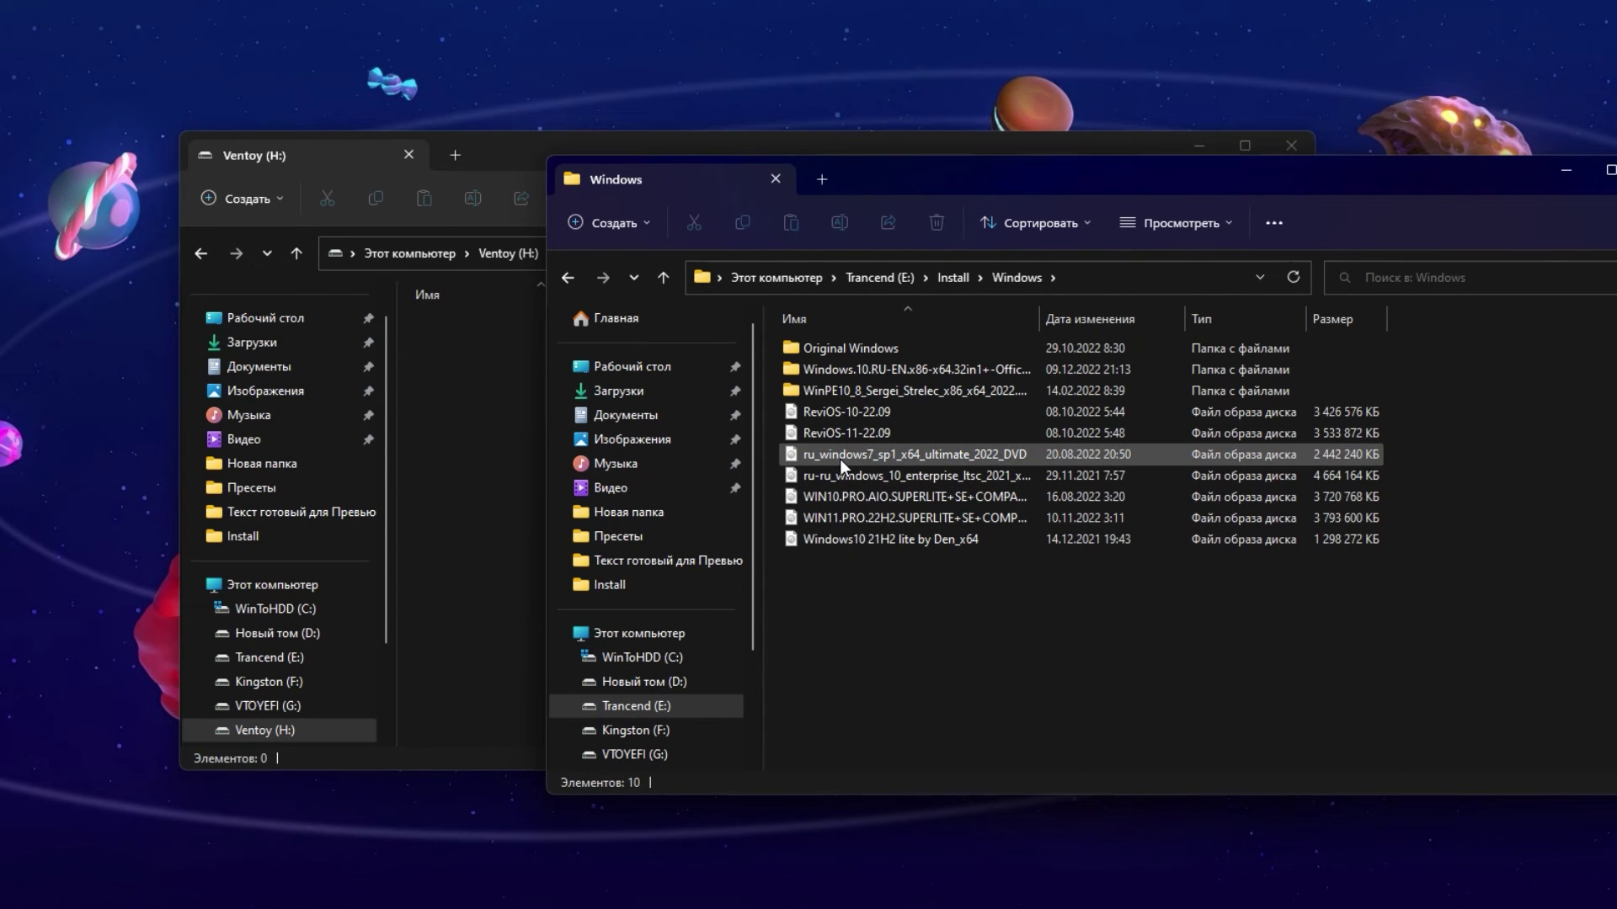
pyautogui.moveTo(841, 458); pyautogui.dragTo(468, 412)
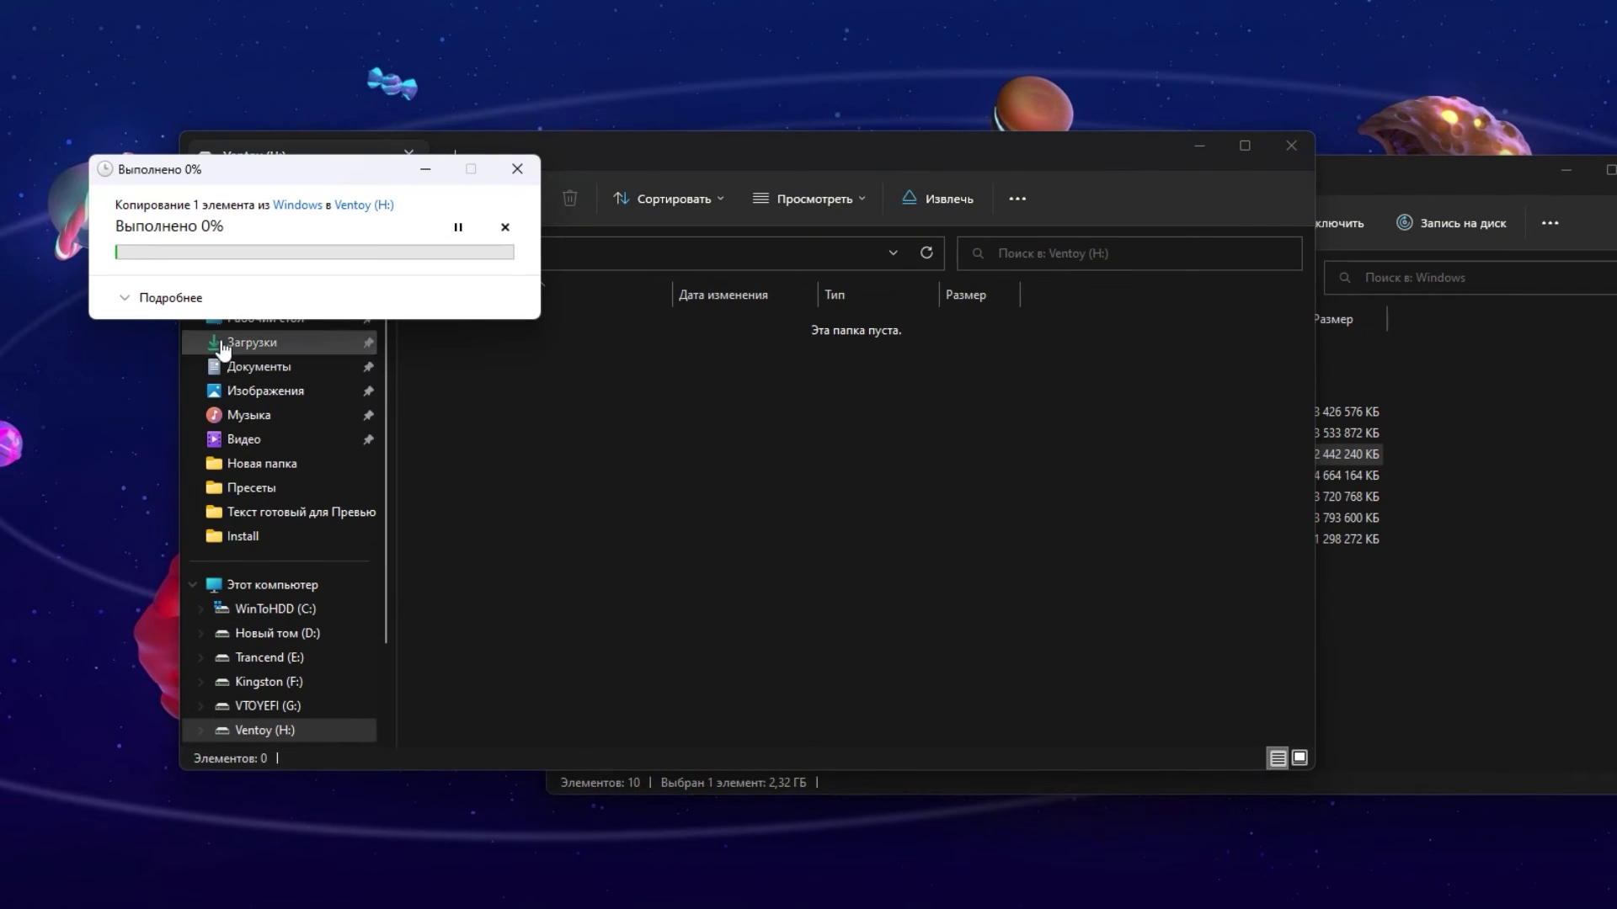
# Expand the copy's progress details, pause and cancel the copy to Ventoy (H:), and return to This PC.
pyautogui.click(154, 307)
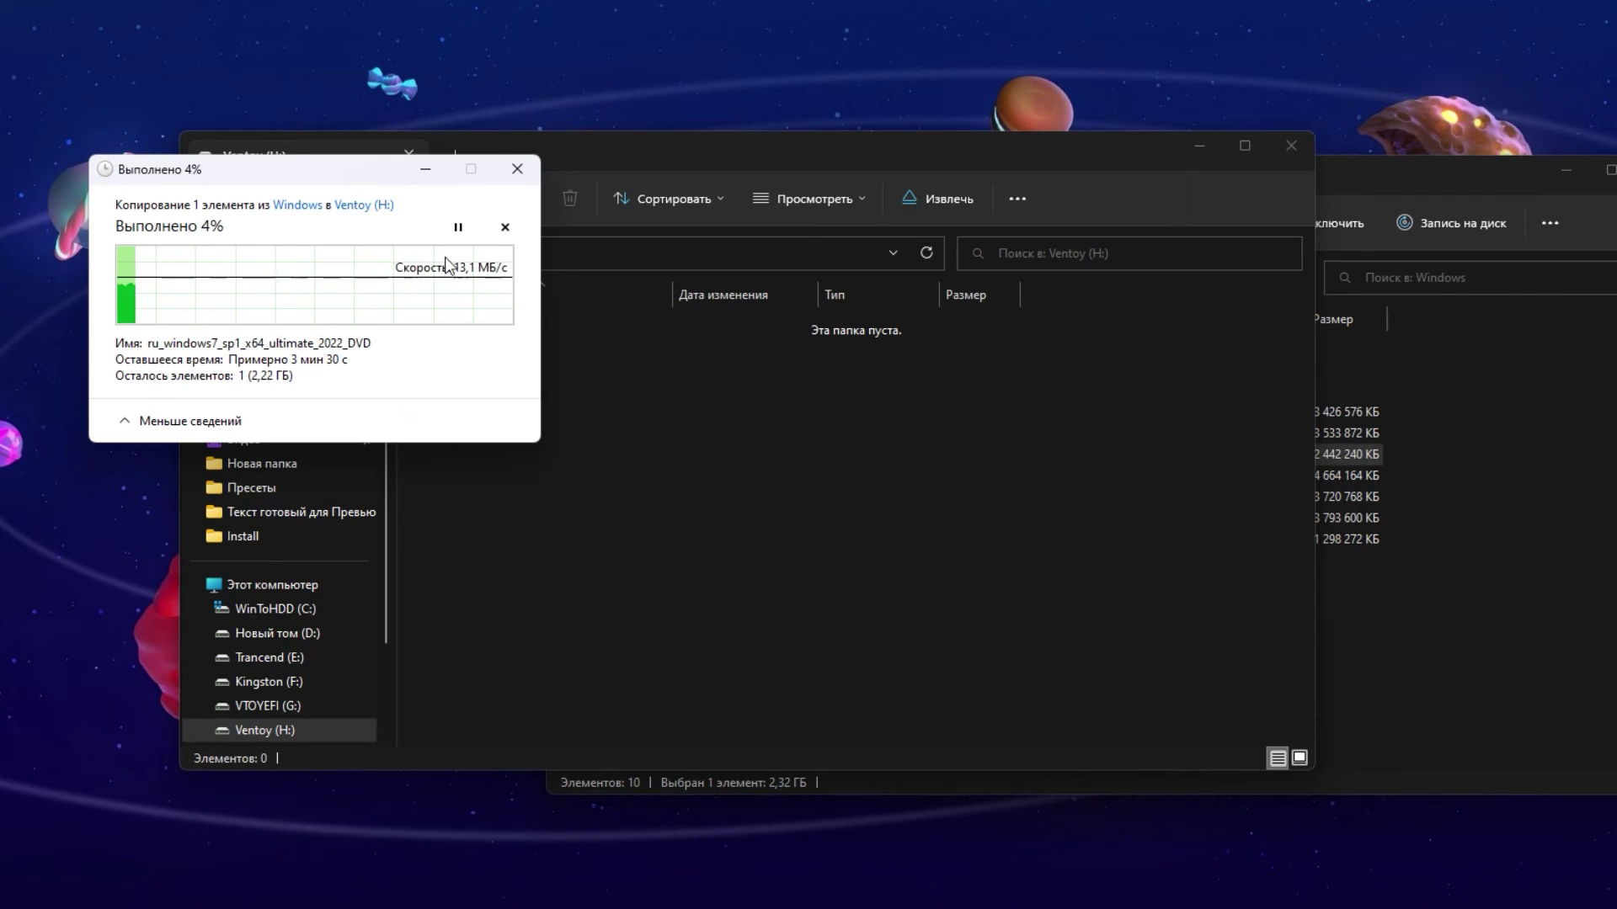
pyautogui.click(458, 229)
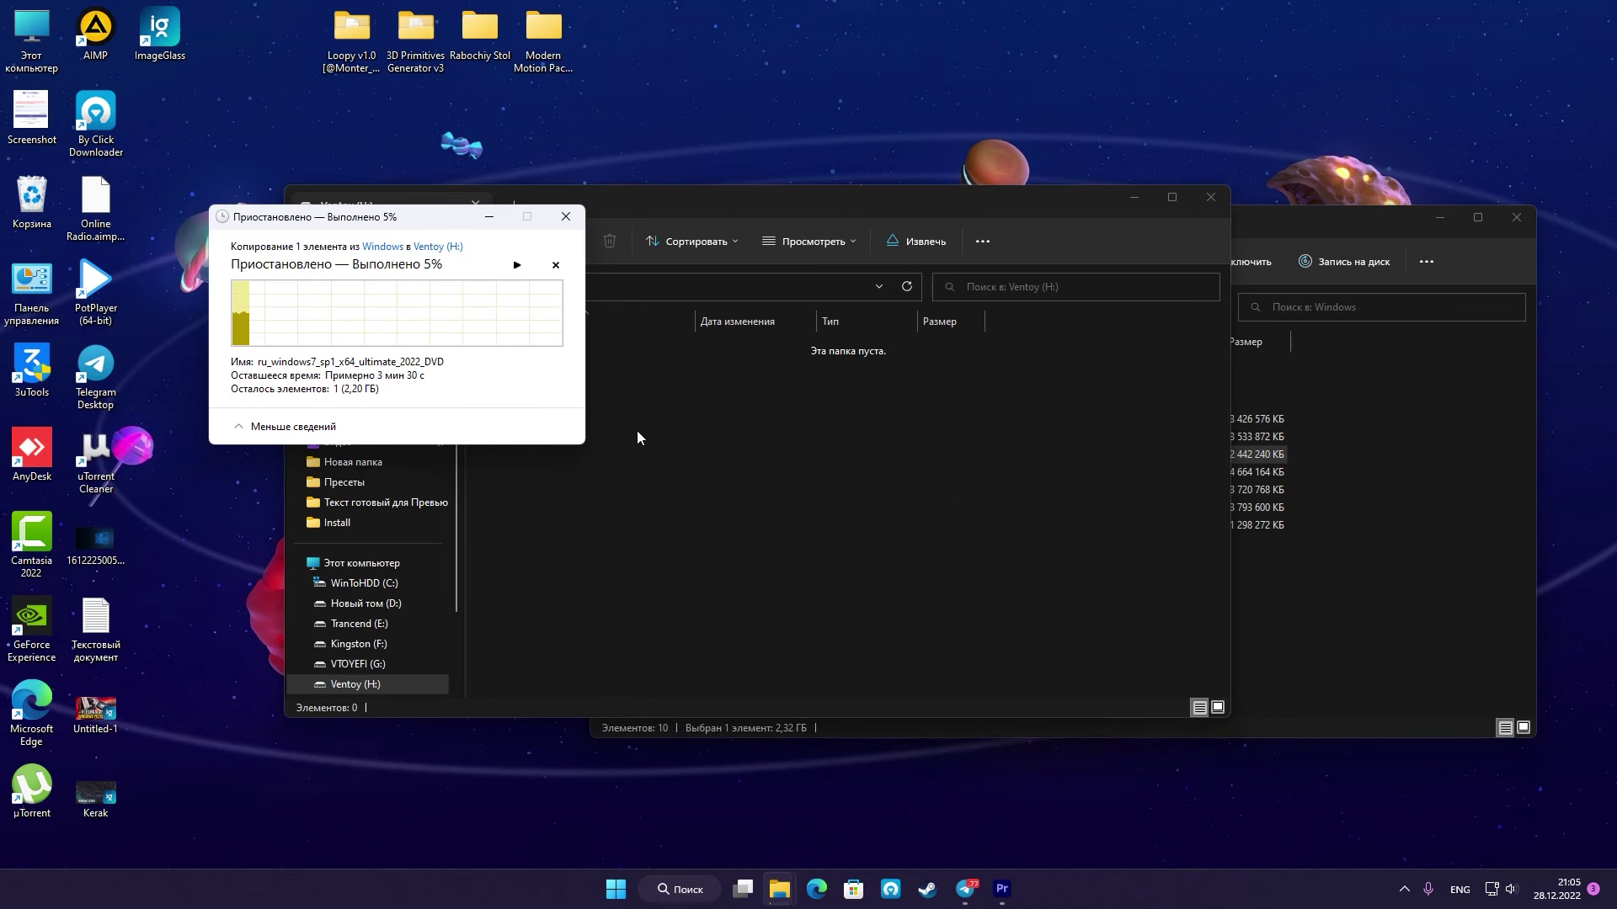
pyautogui.click(565, 223)
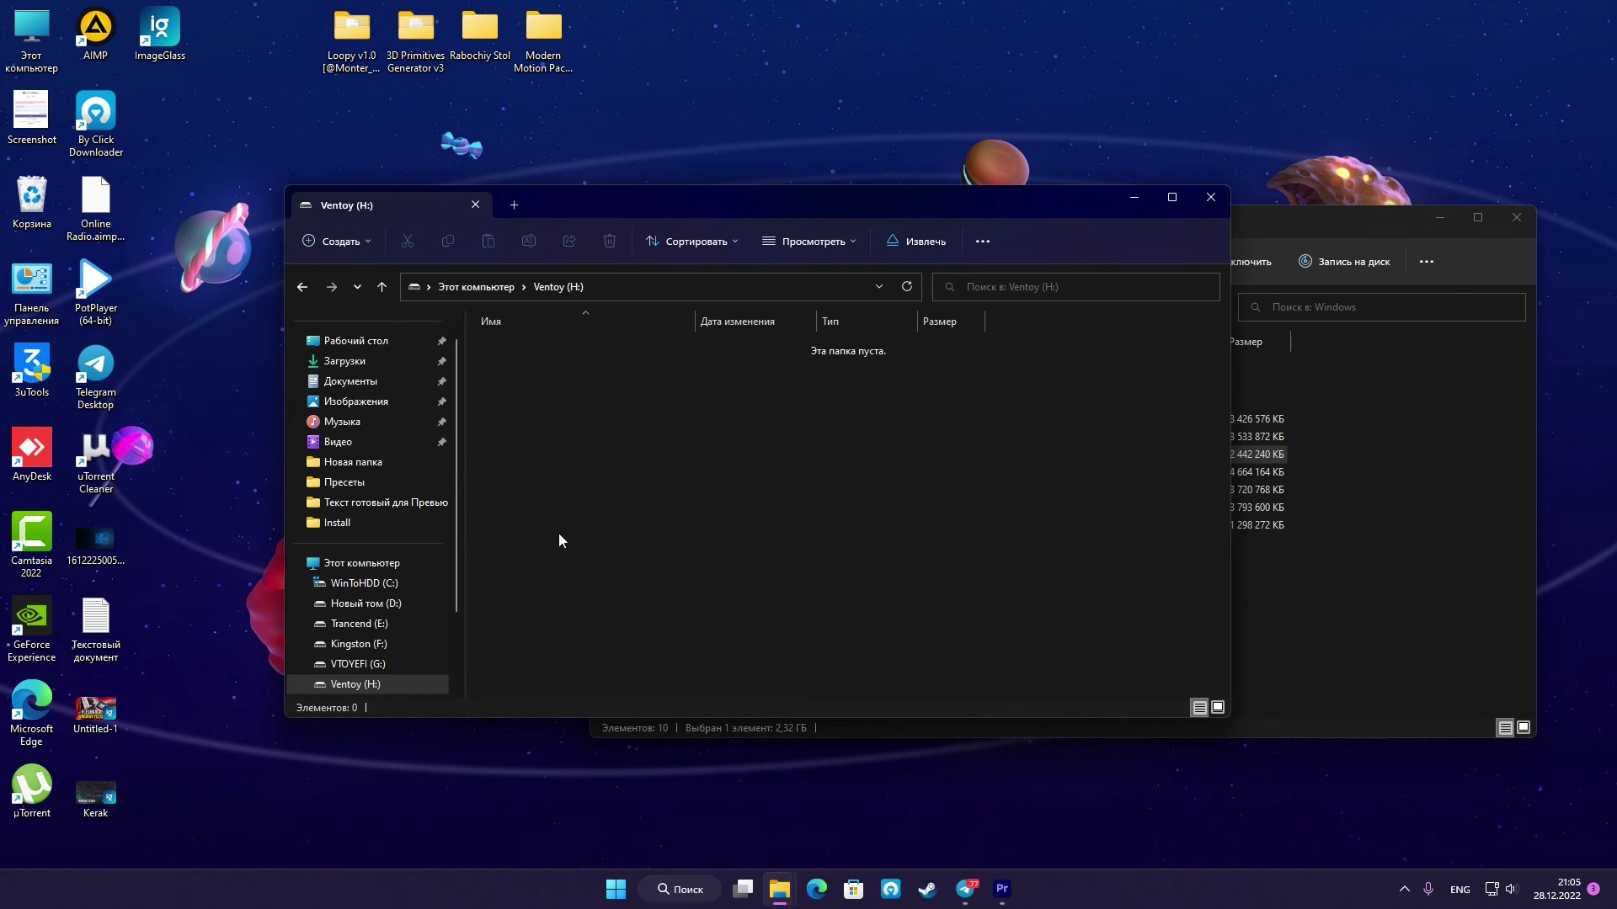
pyautogui.click(358, 563)
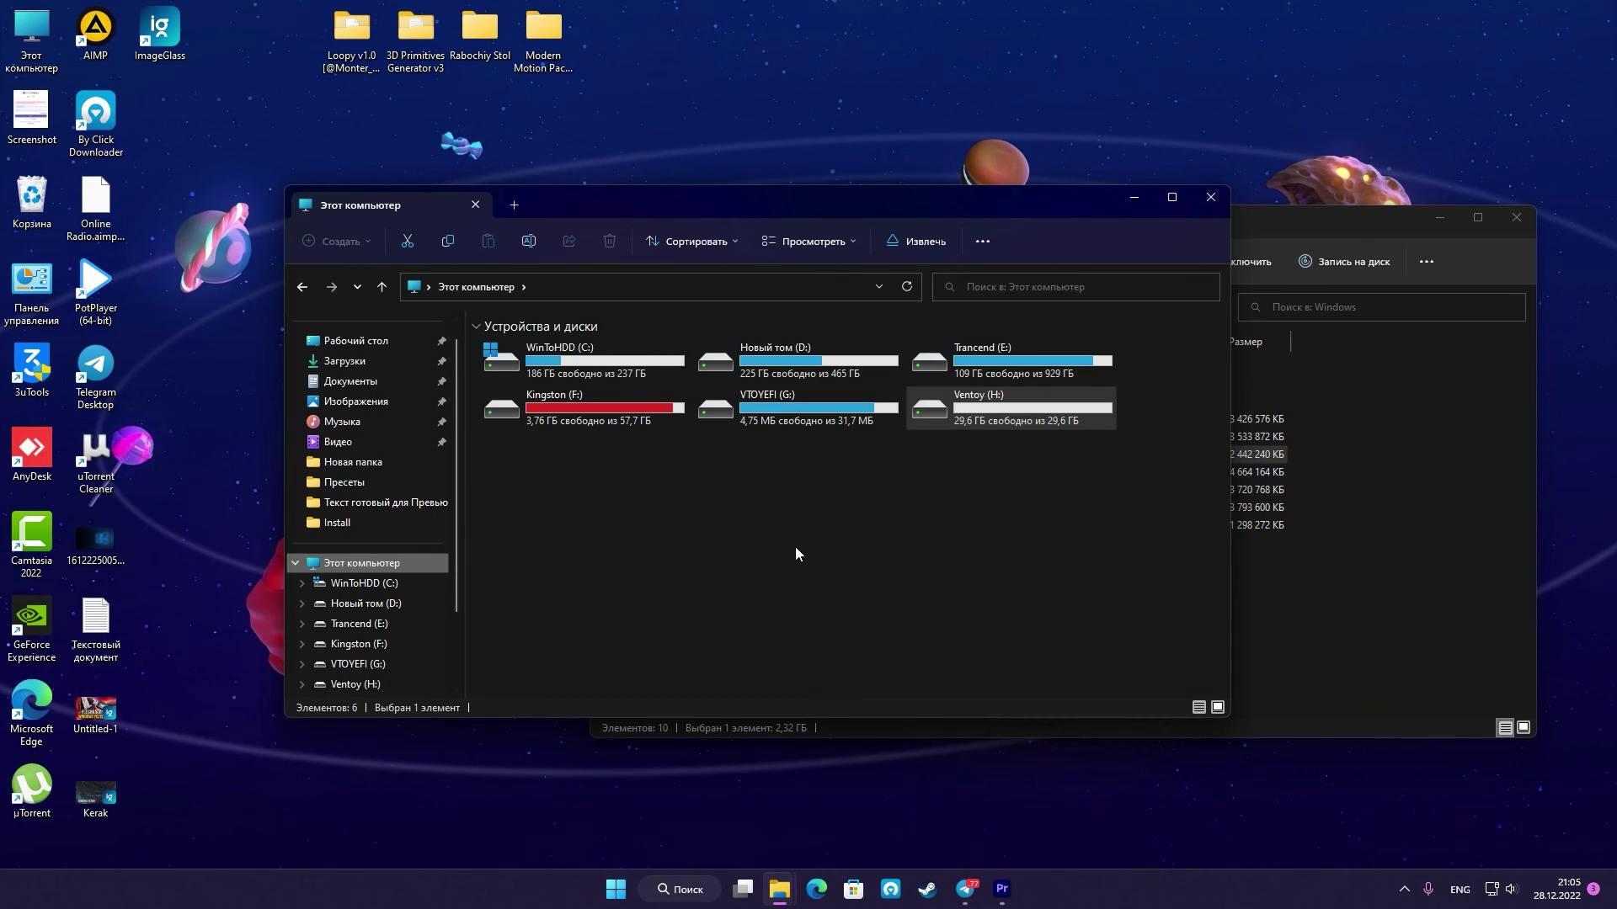
pyautogui.click(851, 537)
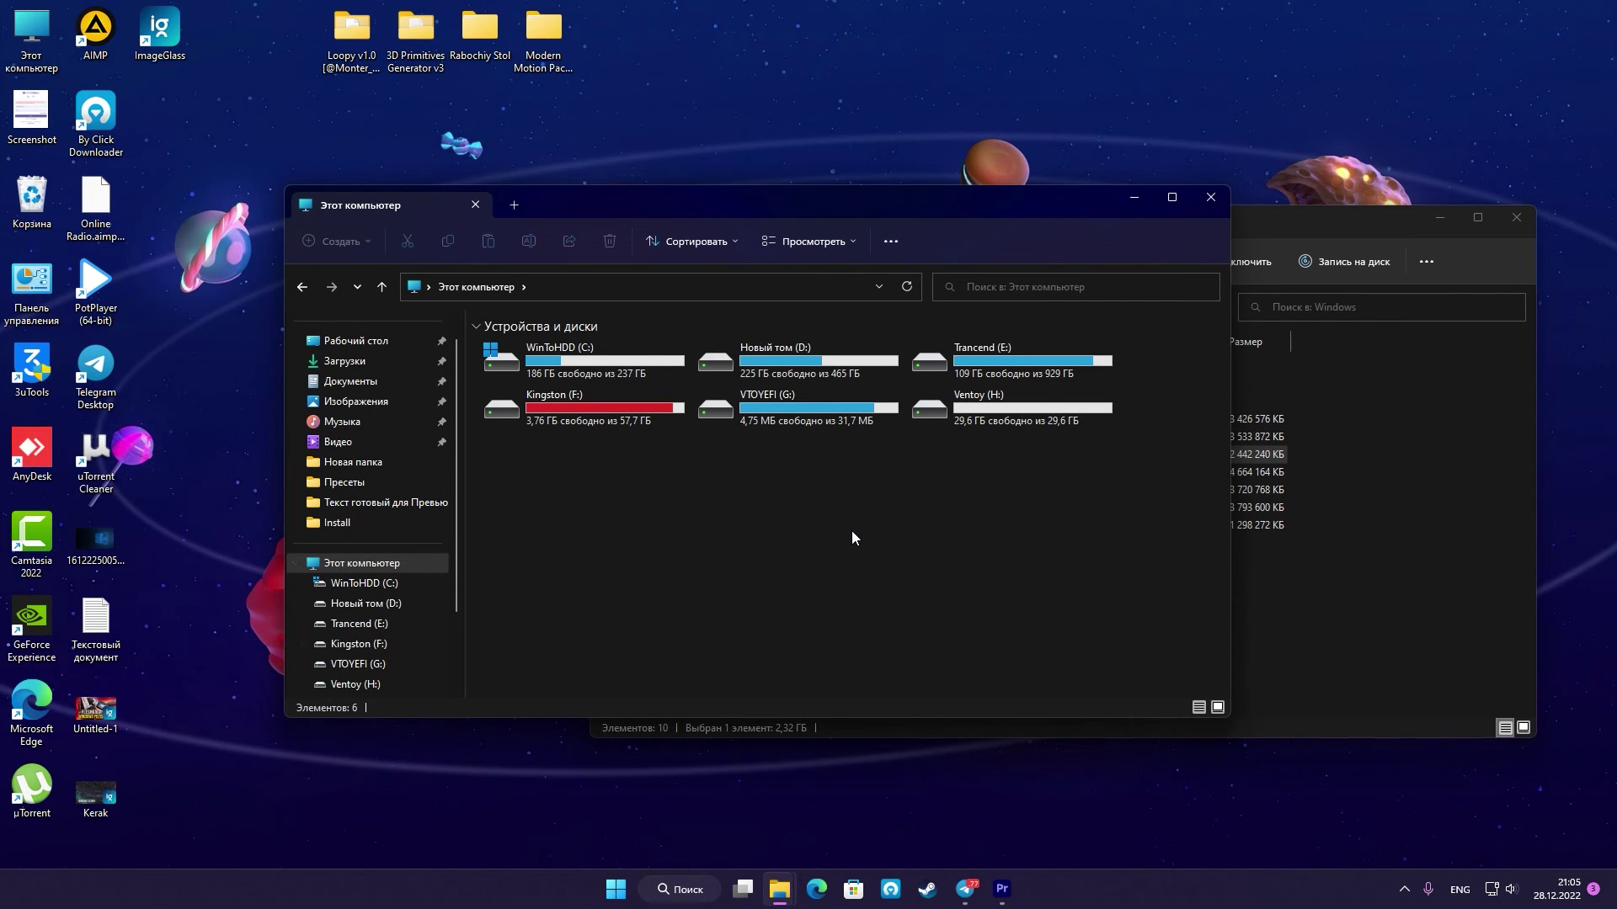